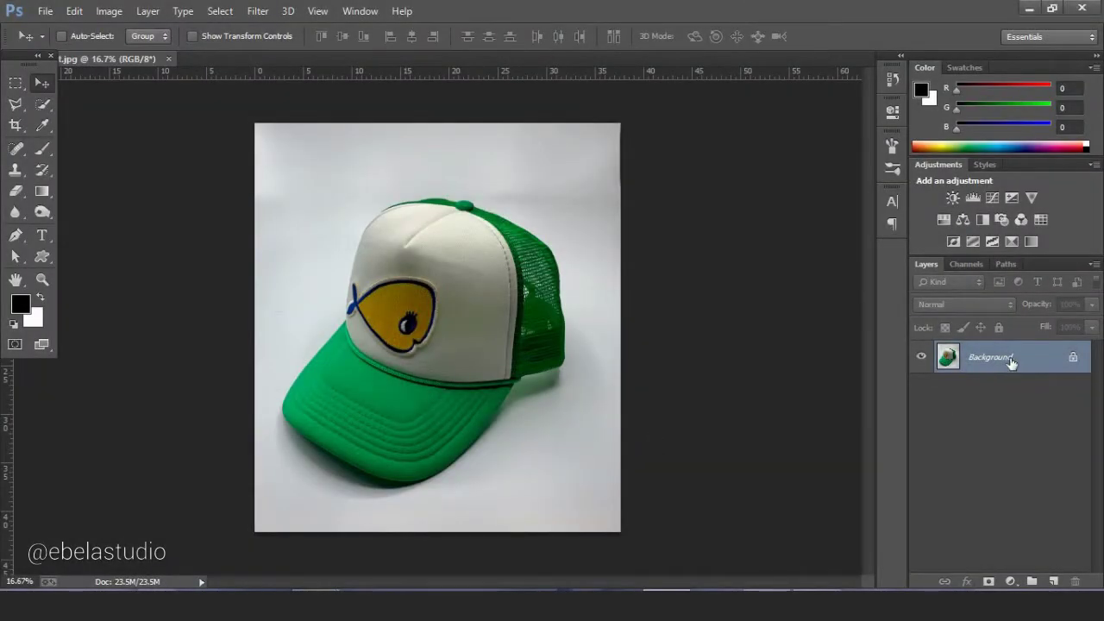
Convert the Background photo into a smart object and duplicate it with Ctrl+J.
right_click(1011, 362)
click(1021, 435)
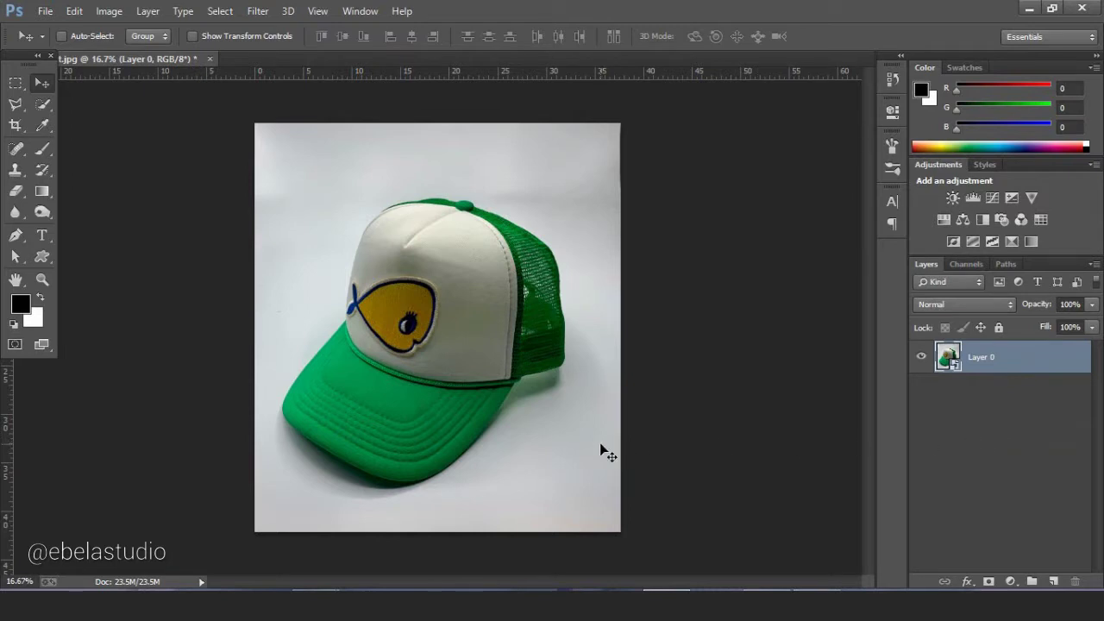
key(ctrl+j)
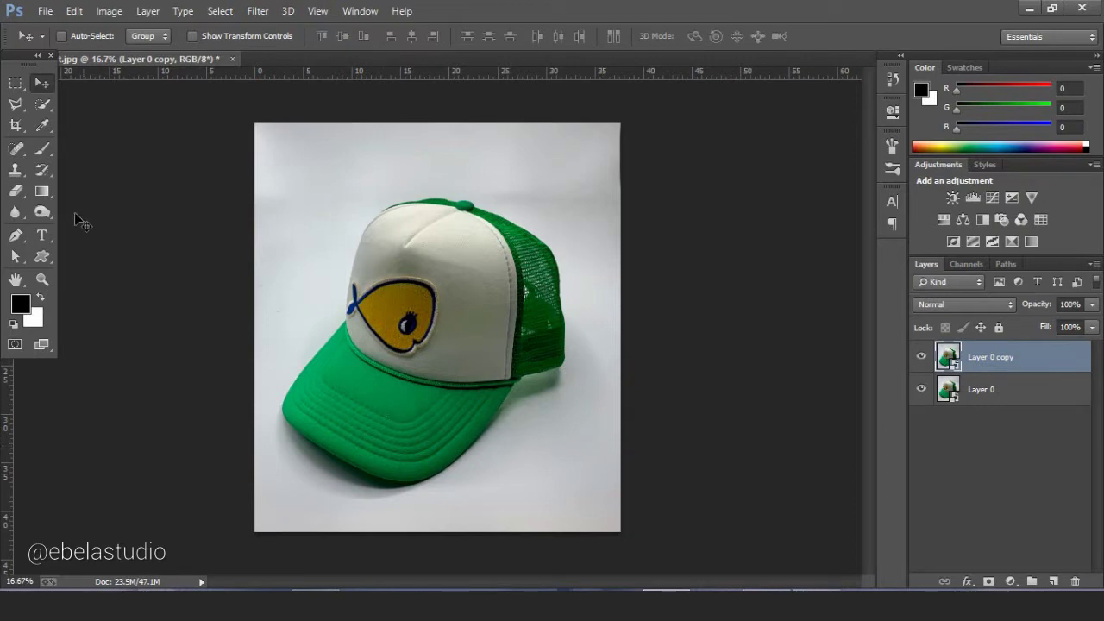
Bring up the flyout of alternative selection tools in the toolbar.
key(p)
scroll(451, 493, up, 3)
scroll(538, 463, up, 2)
scroll(537, 463, down, 1)
scroll(481, 442, down, 3)
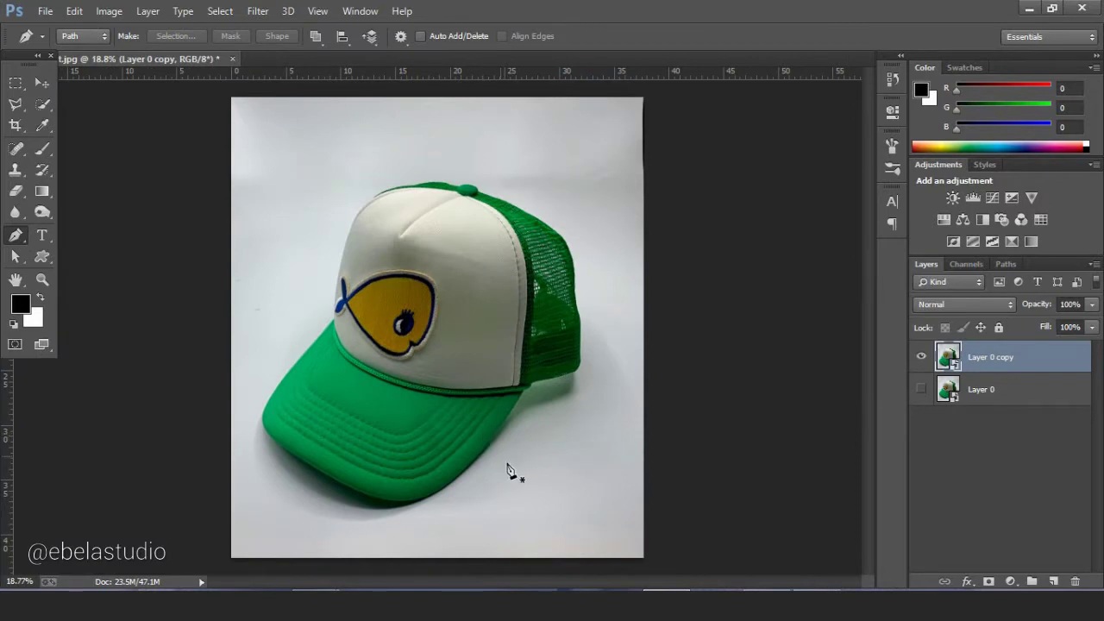
drag(38, 109, 100, 130)
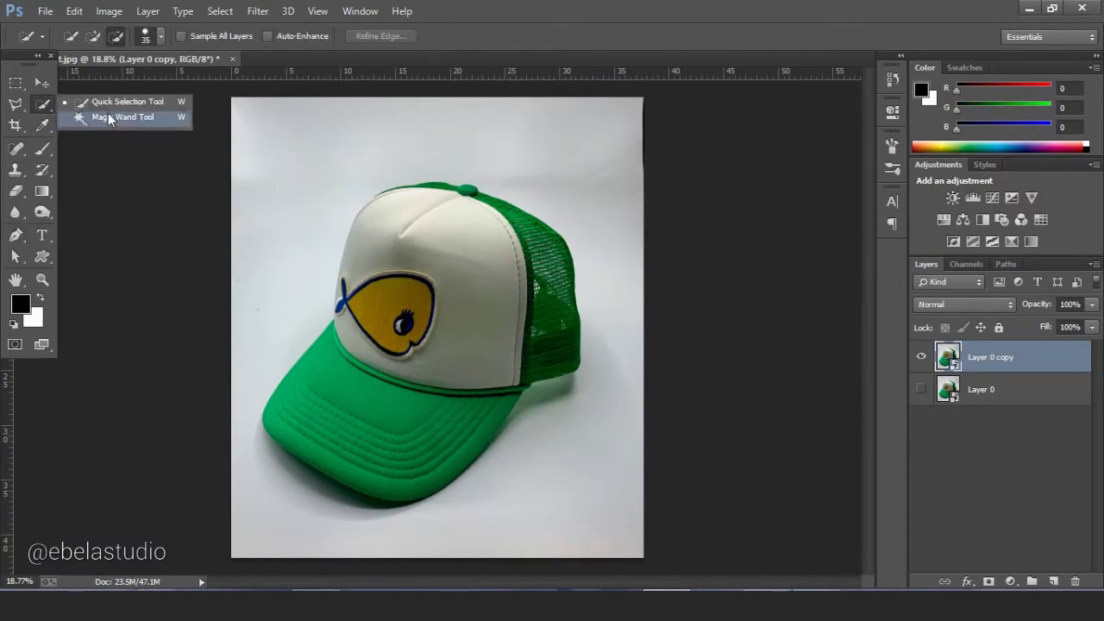
Select the light background with the Magic Wand, adding the top-right patch and under-brim area.
click(108, 121)
scroll(286, 217, down, 1)
scroll(308, 267, down, 1)
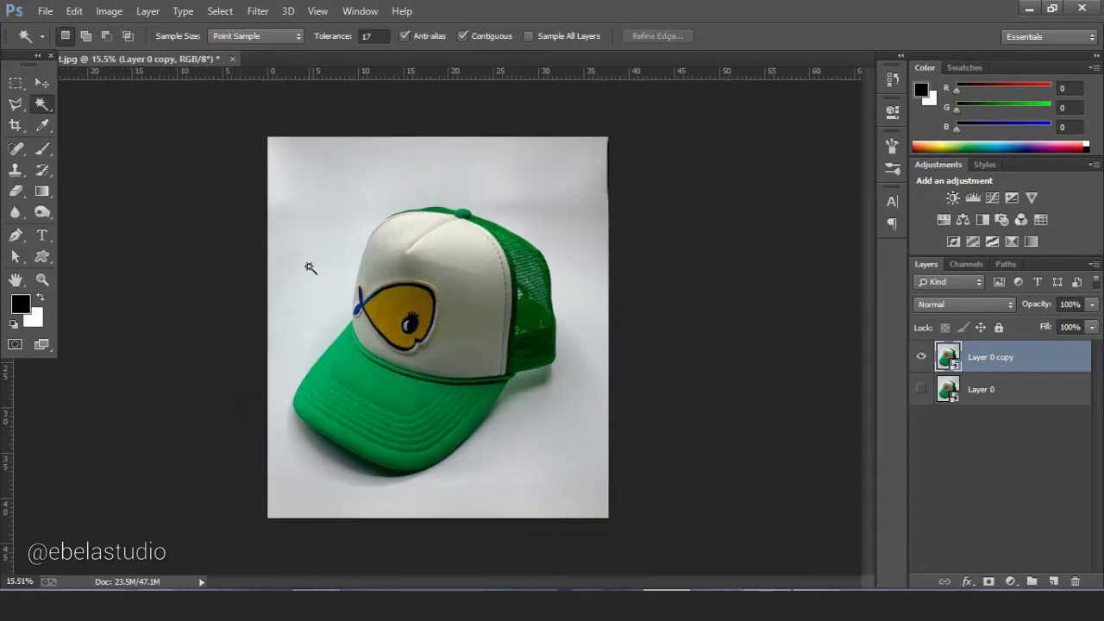
click(312, 269)
shift+click(529, 456)
shift+click(529, 453)
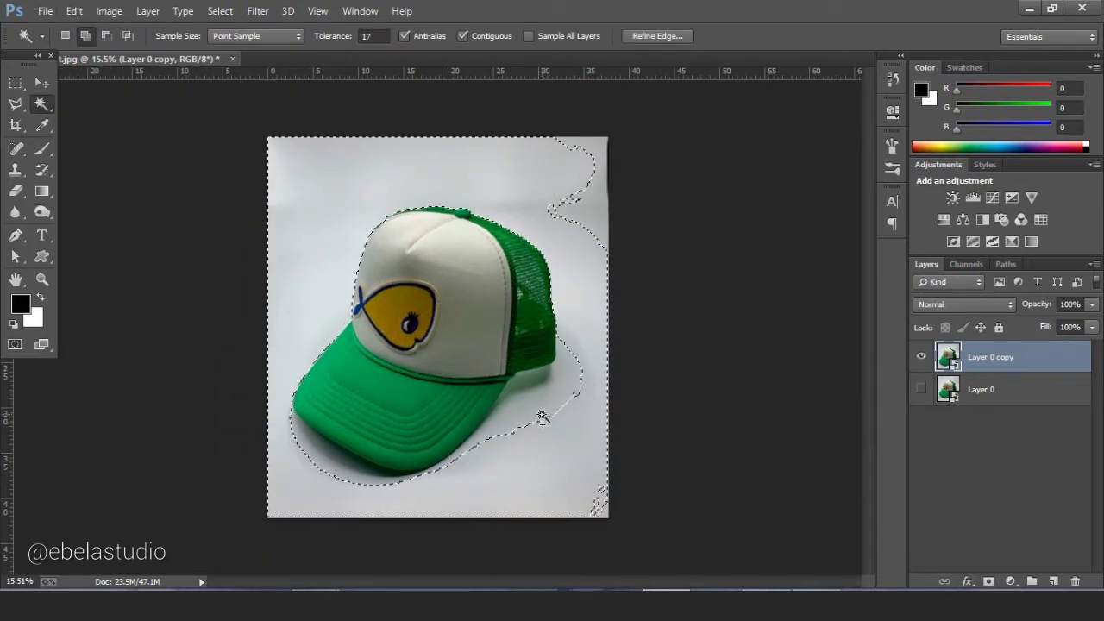
shift+click(542, 388)
shift+click(584, 227)
shift+click(362, 478)
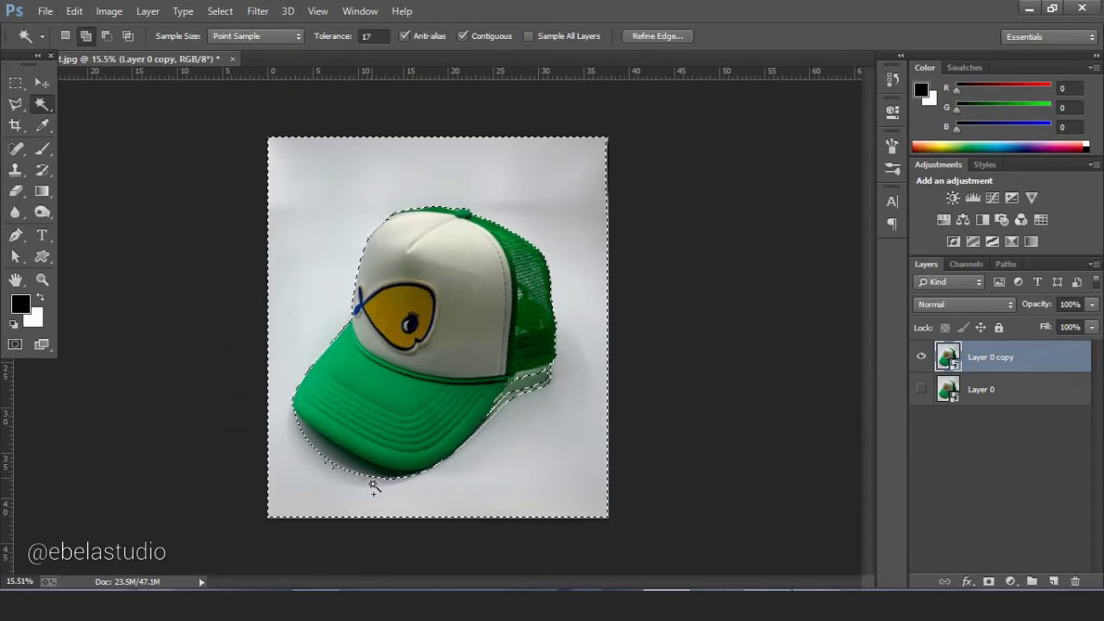
scroll(349, 481, up, 2)
scroll(349, 481, down, 2)
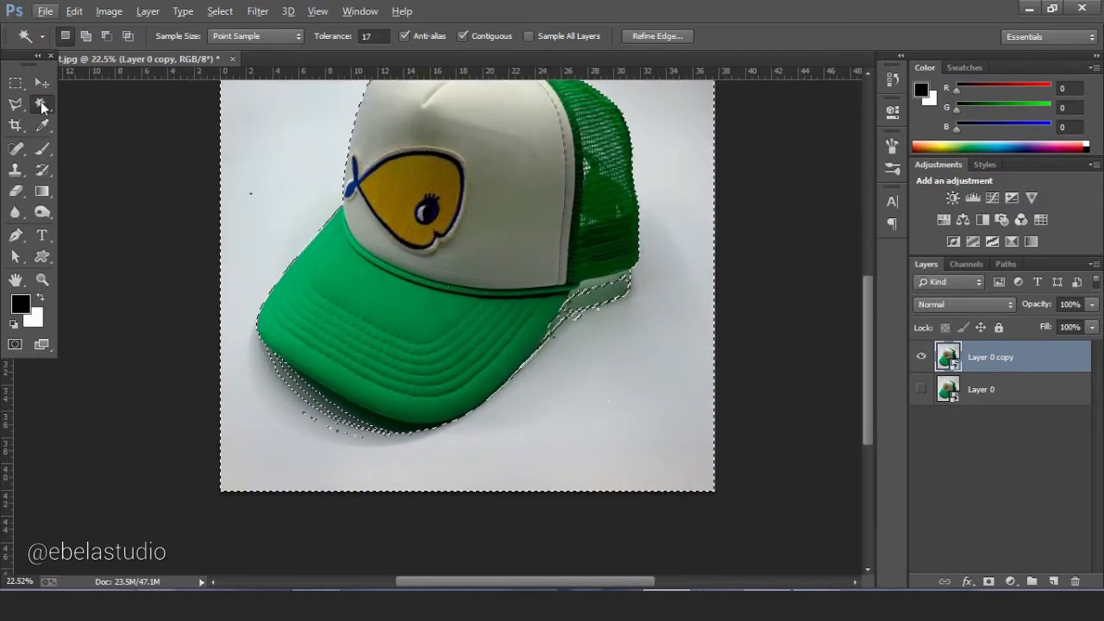
Refine the selection with Quick Selection, excluding the shadows under and behind the brim.
click(42, 103)
click(103, 104)
mouse_move(238, 394)
mouse_down()
mouse_move(283, 382)
mouse_move(344, 425)
mouse_move(273, 385)
mouse_up()
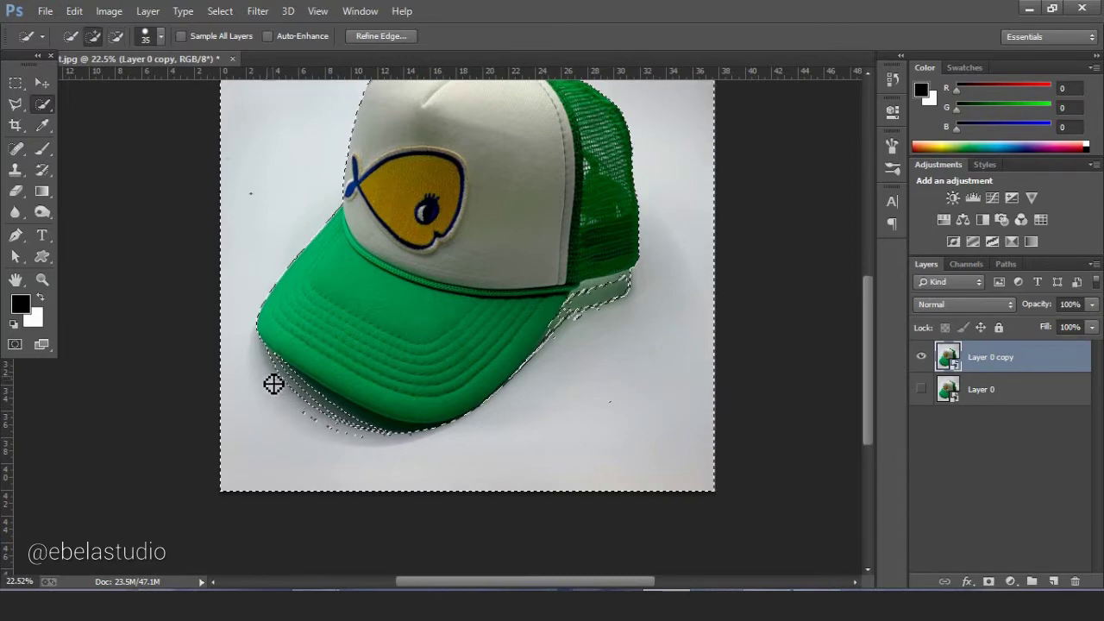
drag(387, 452, 345, 442)
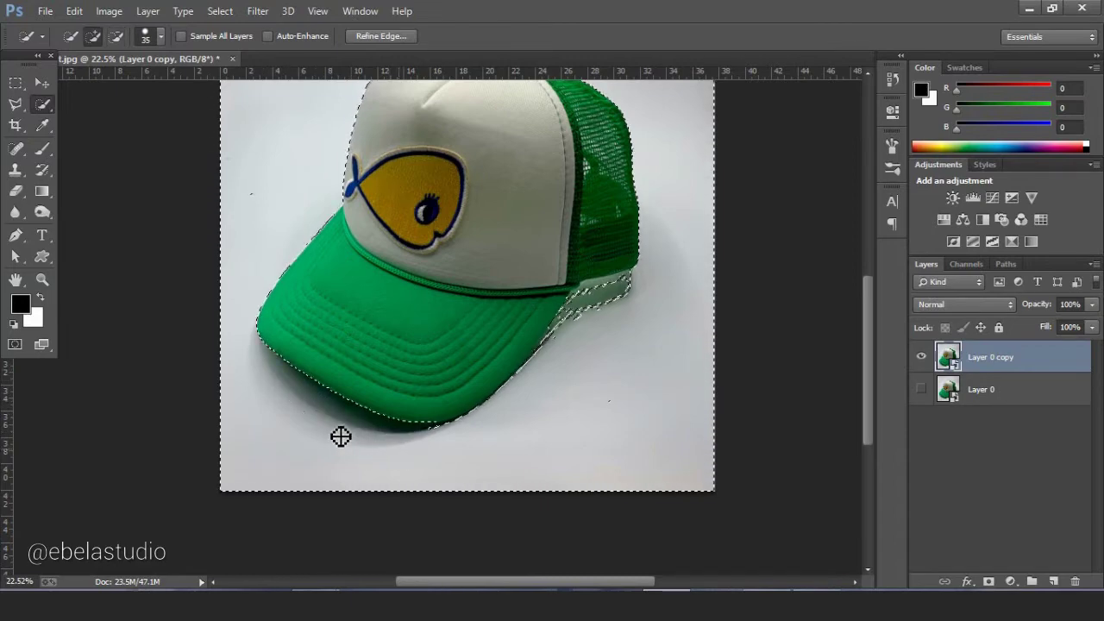
drag(621, 301, 578, 326)
scroll(578, 326, up, 1)
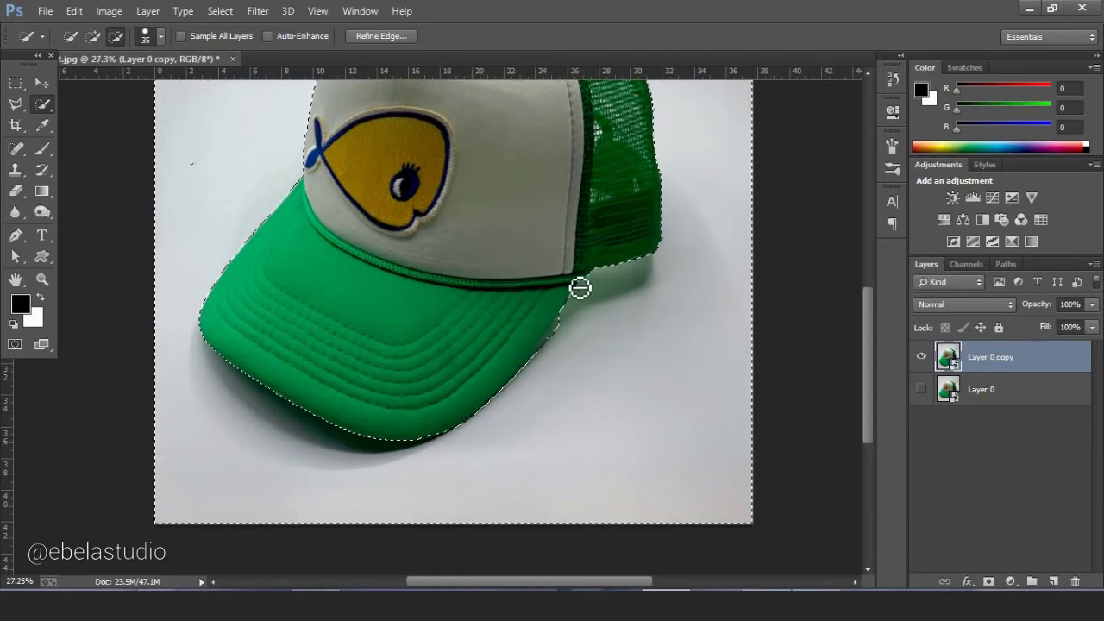
scroll(583, 346, up, 1)
scroll(583, 346, up, 1)
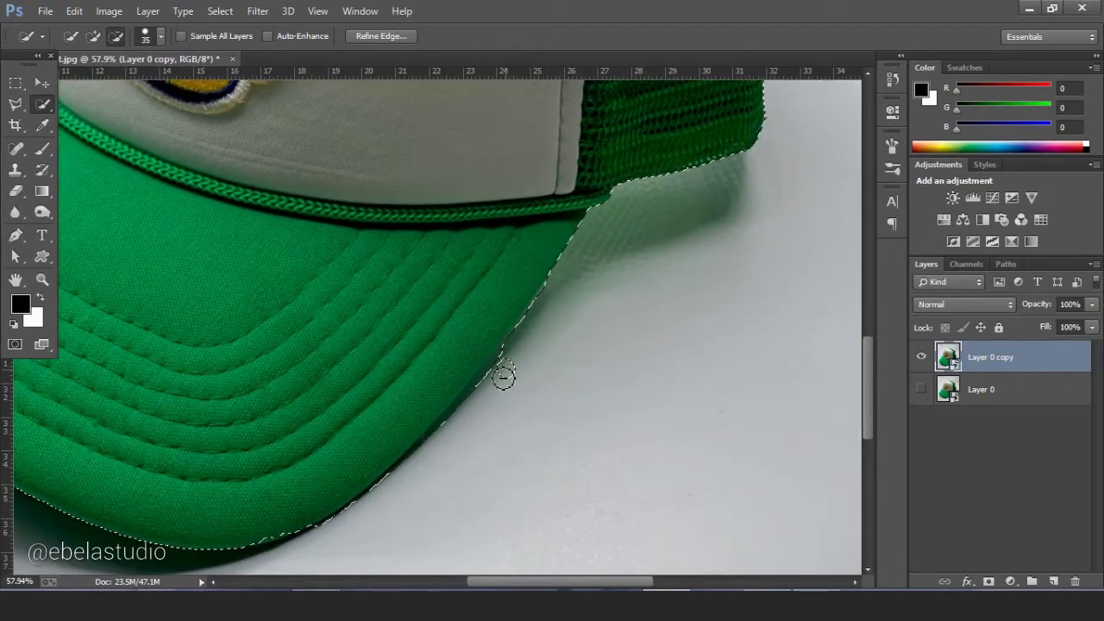
drag(505, 362, 481, 389)
mouse_move(453, 458)
mouse_down()
mouse_move(497, 370)
mouse_move(485, 389)
mouse_up()
scroll(530, 423, down, 3)
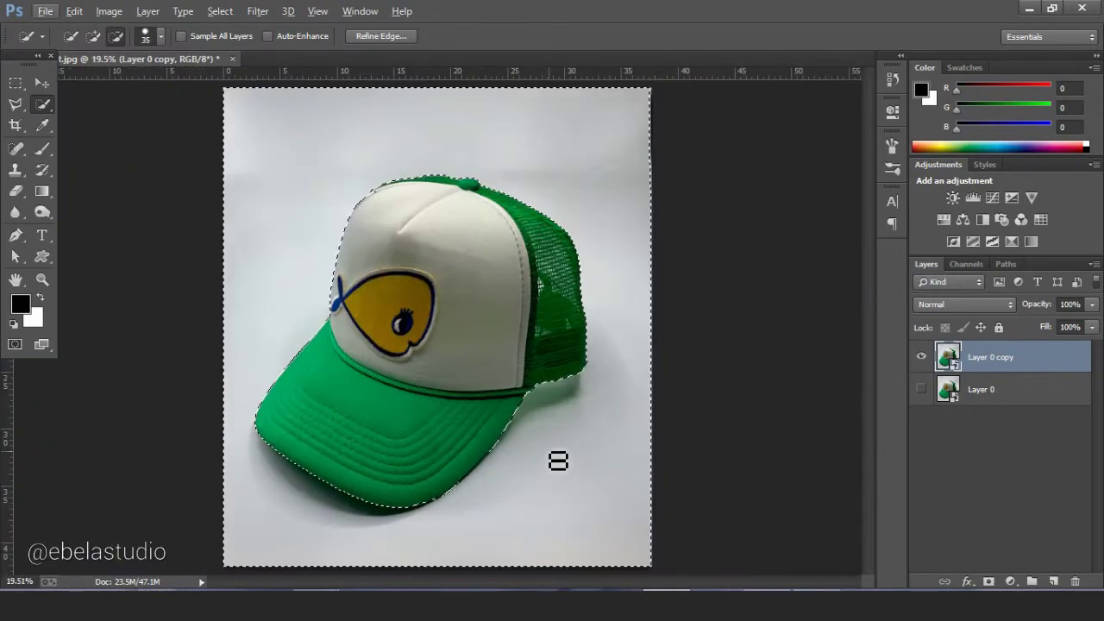
scroll(552, 441, up, 3)
scroll(300, 325, down, 3)
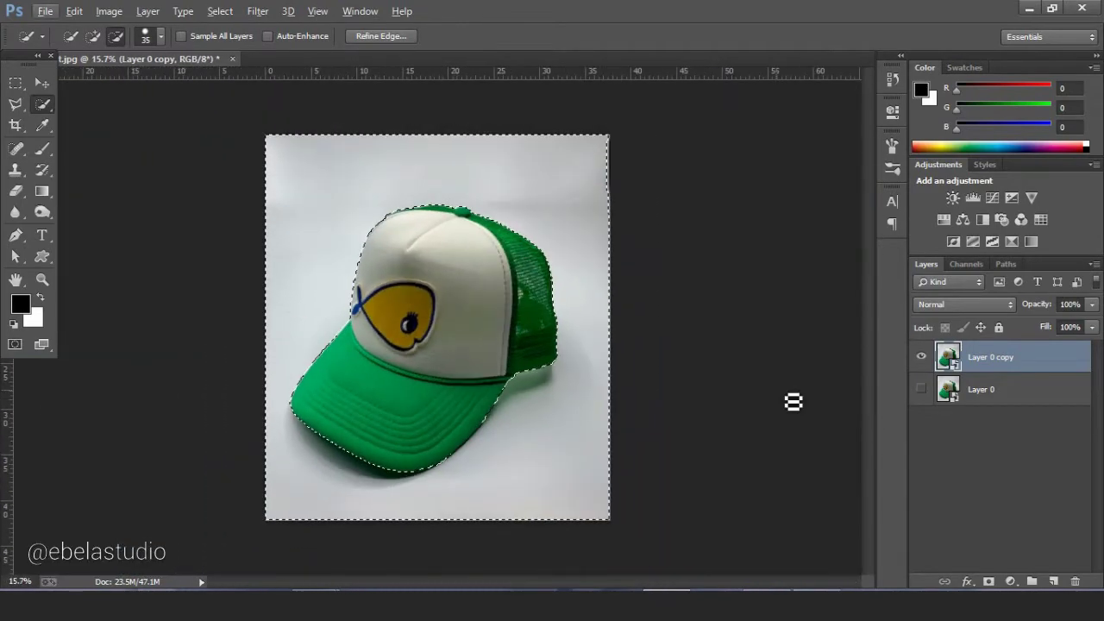
Invert the selection and add a layer mask so only the cap remains.
click(219, 12)
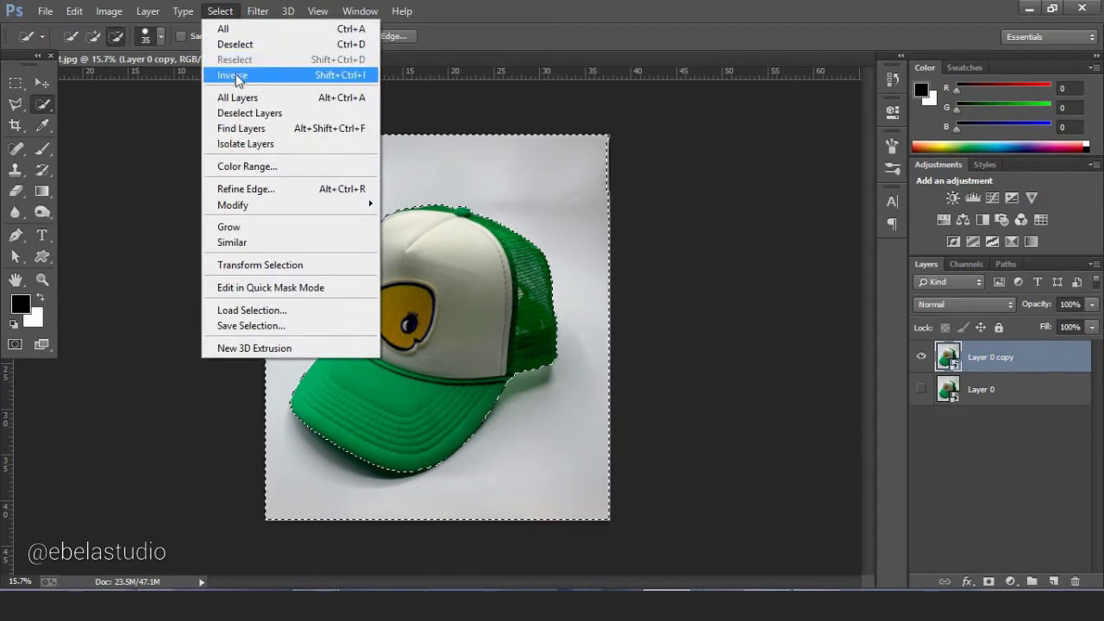
click(232, 75)
click(989, 581)
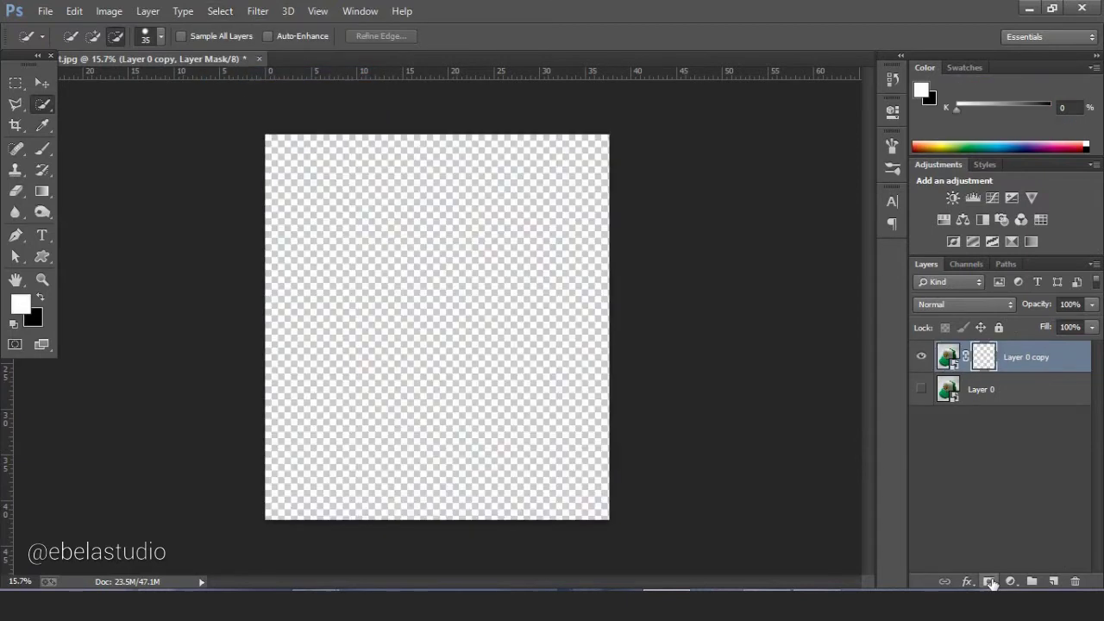
Add a dark red #800000 Solid Color fill layer above Layer 0.
click(1017, 399)
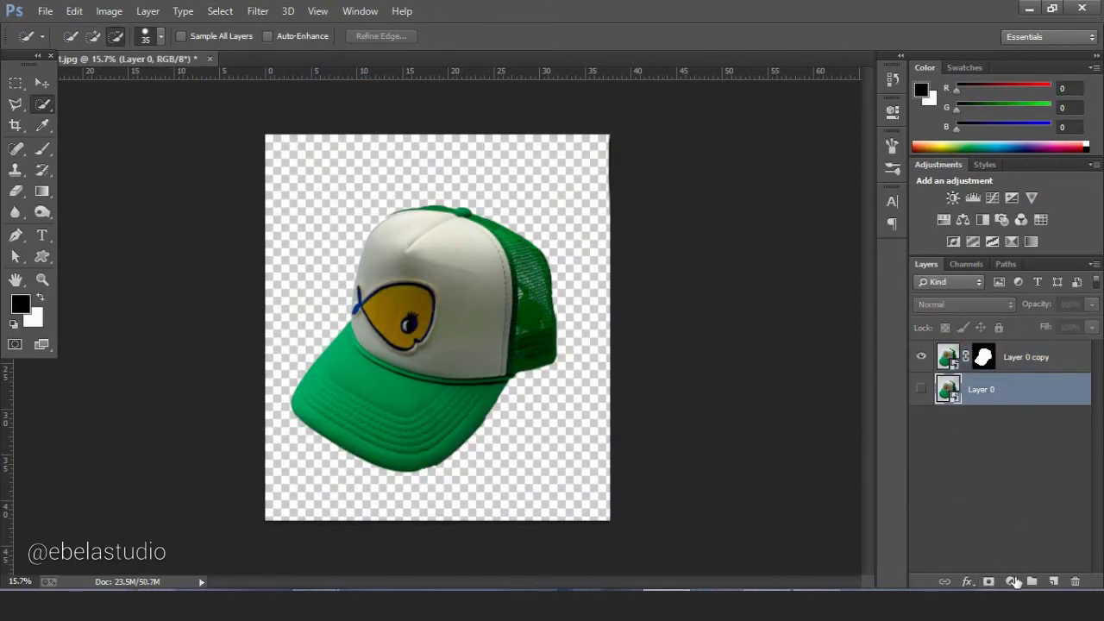
click(1010, 581)
click(1018, 228)
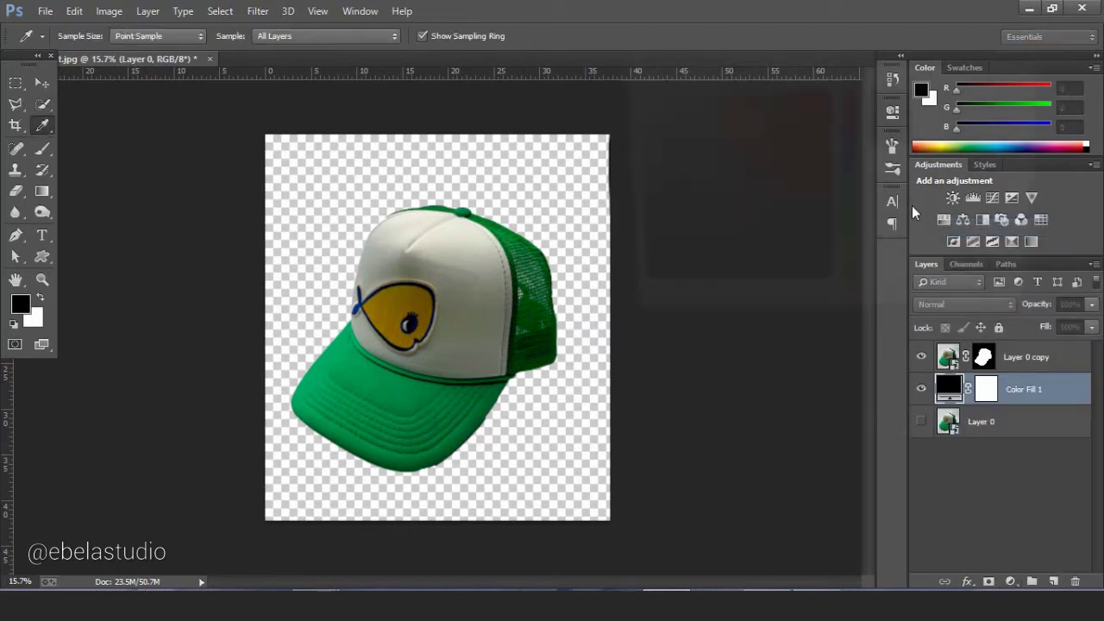
mouse_move(823, 151)
mouse_down()
mouse_move(845, 158)
mouse_move(842, 191)
mouse_up()
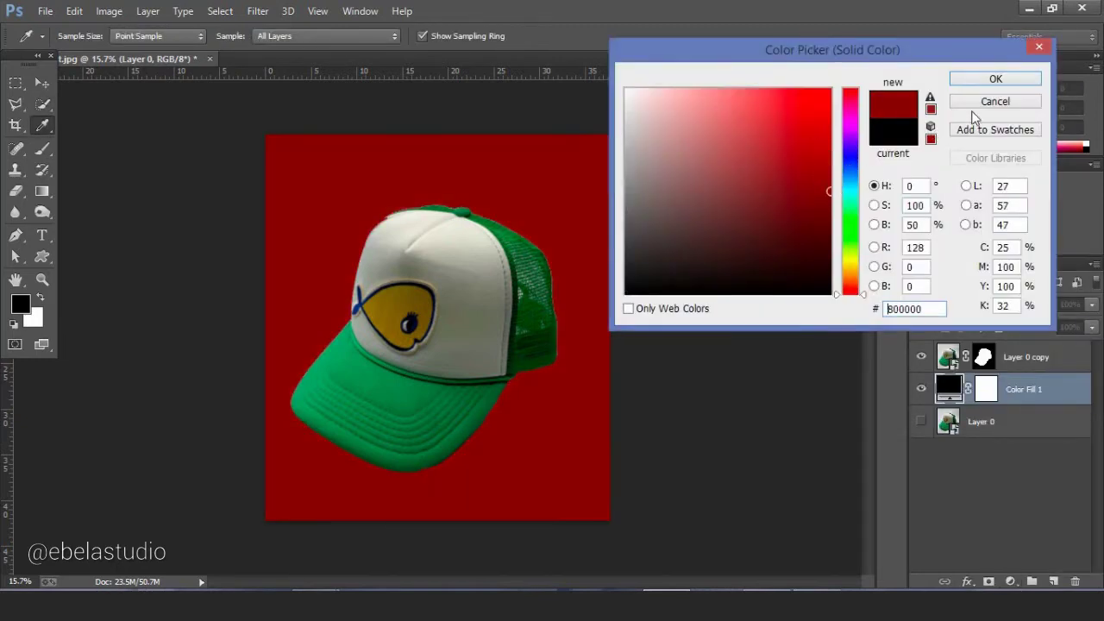
click(994, 79)
key(w)
scroll(488, 396, up, 3)
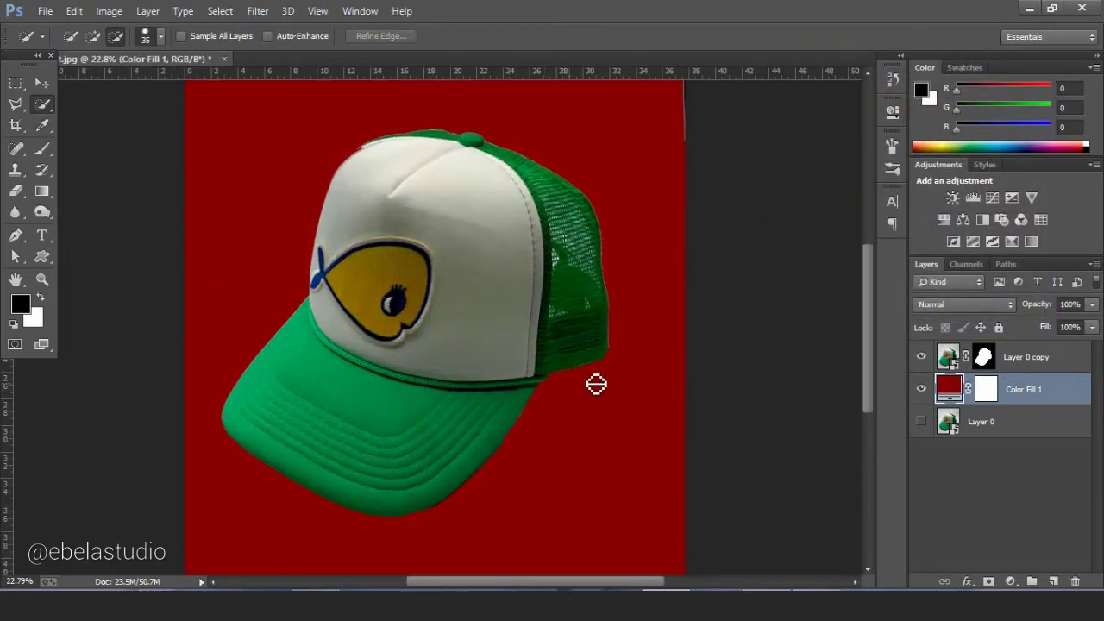
Paint black on the cap layer's mask to remove the thin line at the right edge.
scroll(727, 320, up, 2)
scroll(736, 318, up, 3)
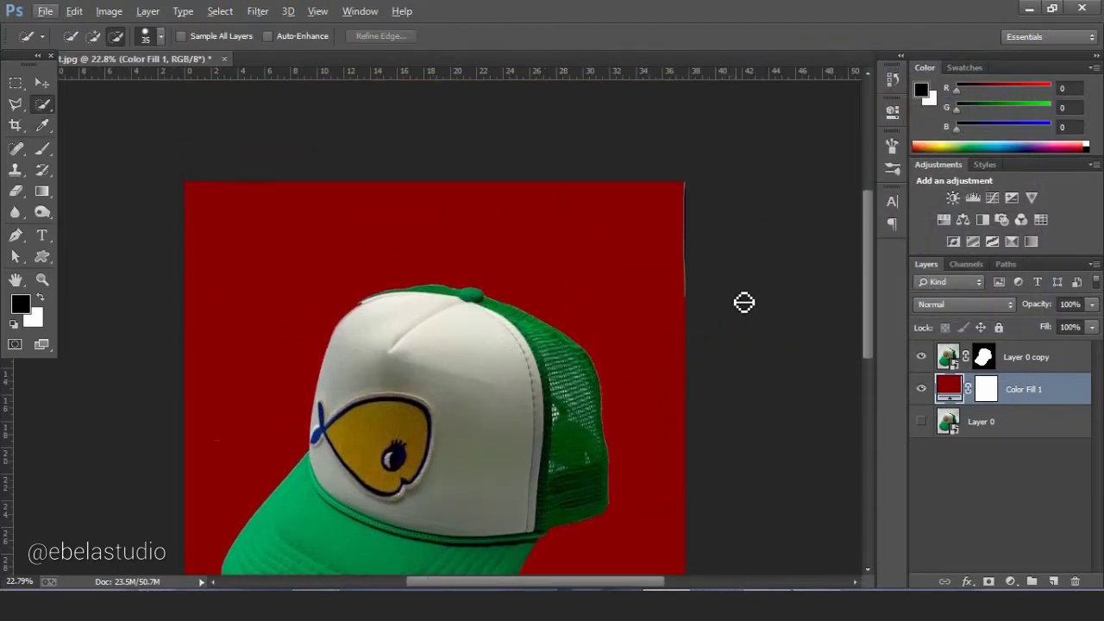
scroll(743, 302, up, 3)
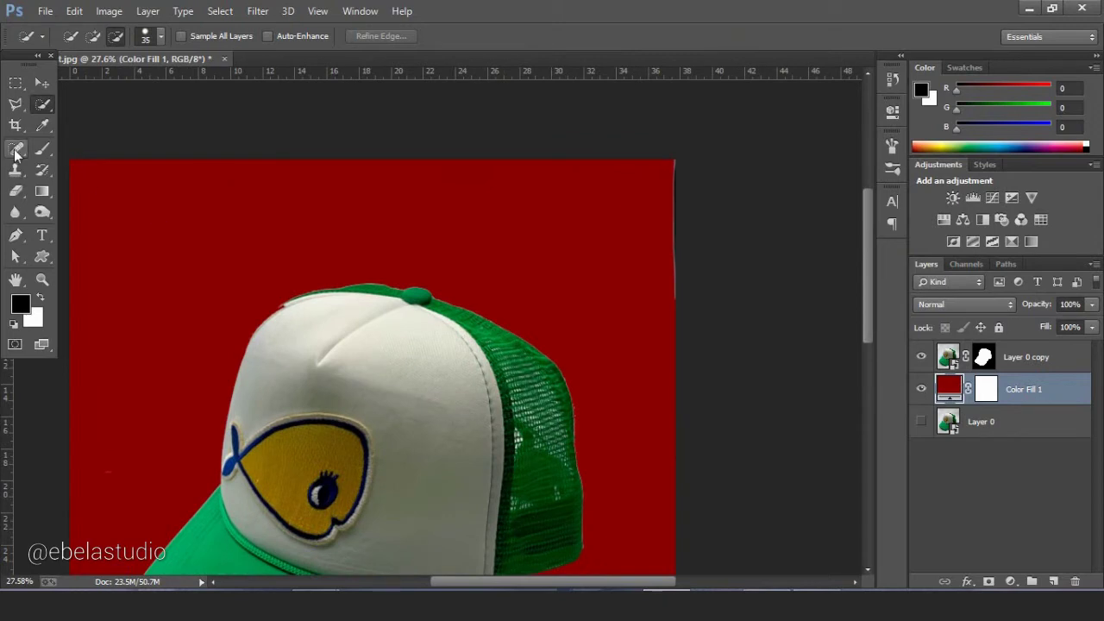
click(42, 148)
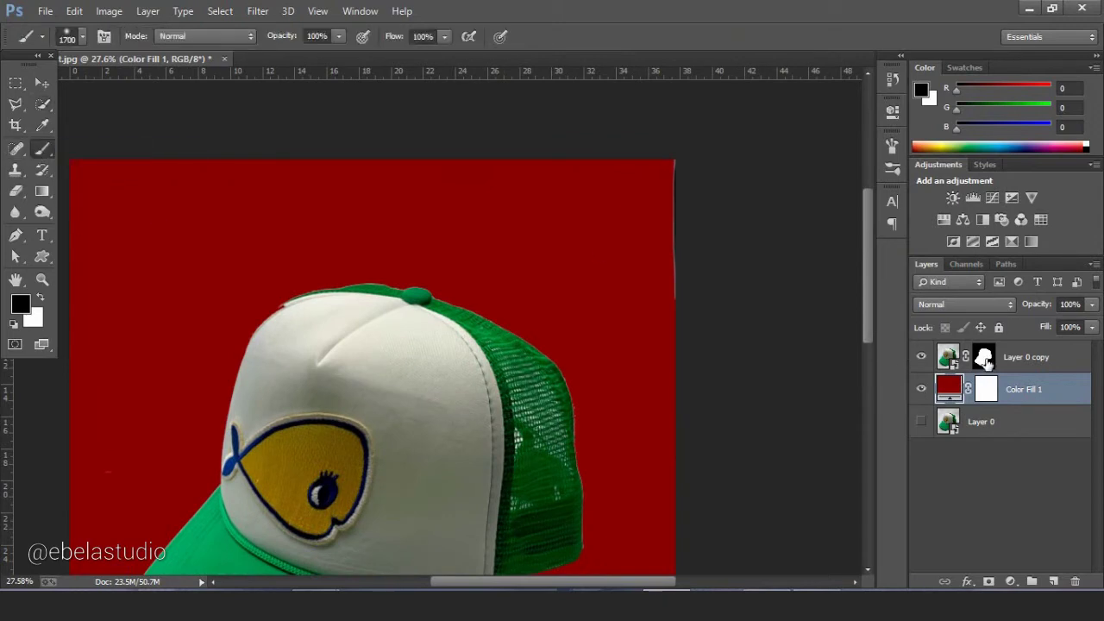
click(983, 357)
right_click(731, 244)
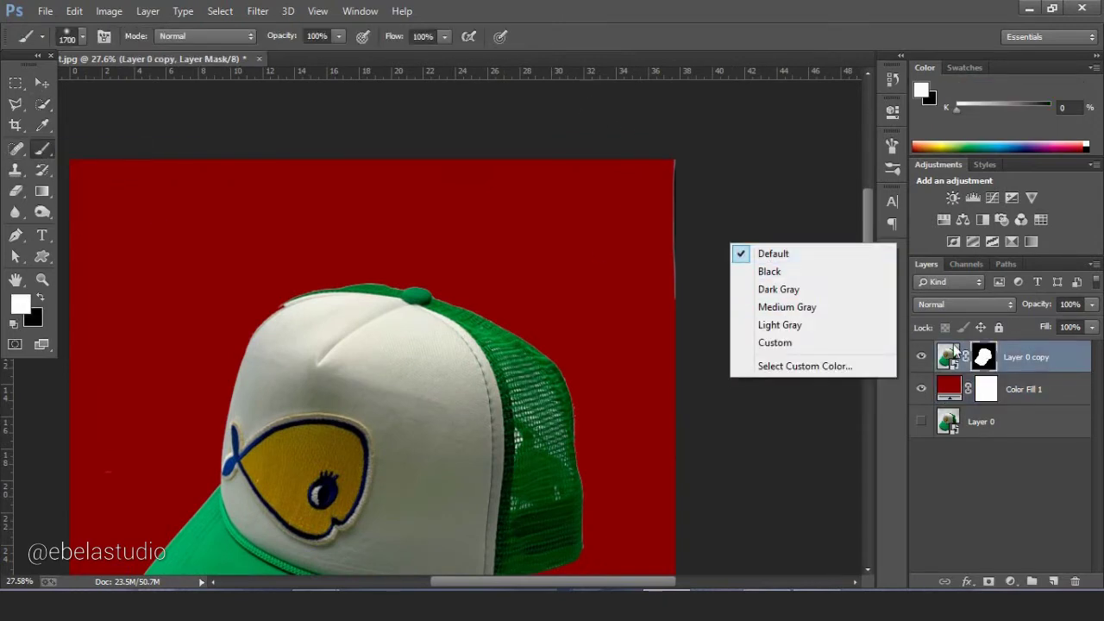
click(615, 142)
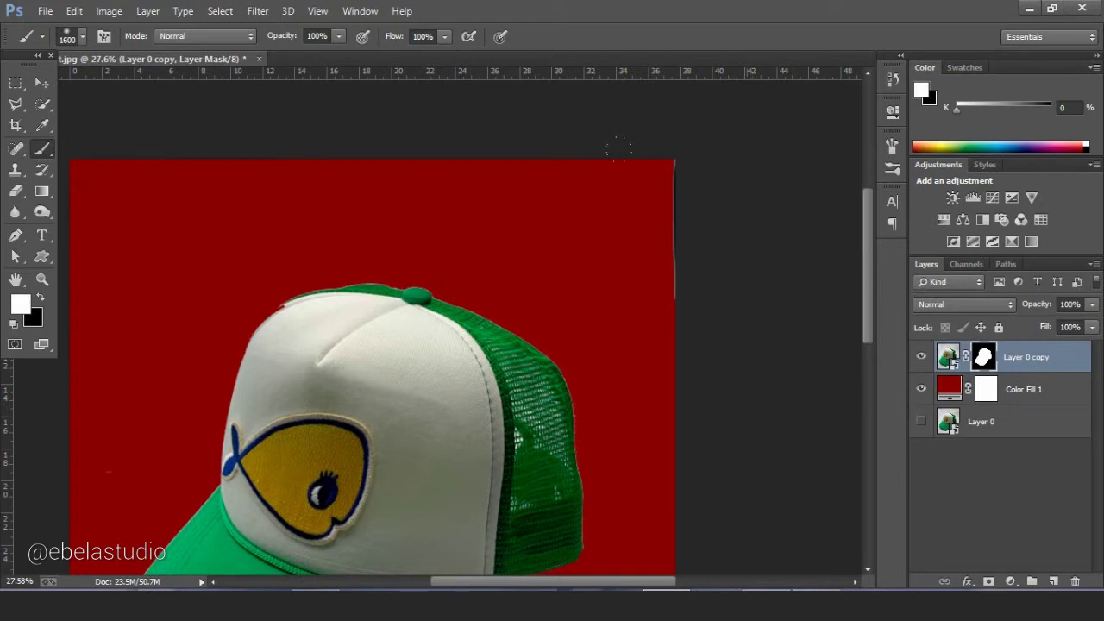
drag(662, 164, 664, 319)
key(ctrl+z)
key(x)
drag(675, 177, 655, 345)
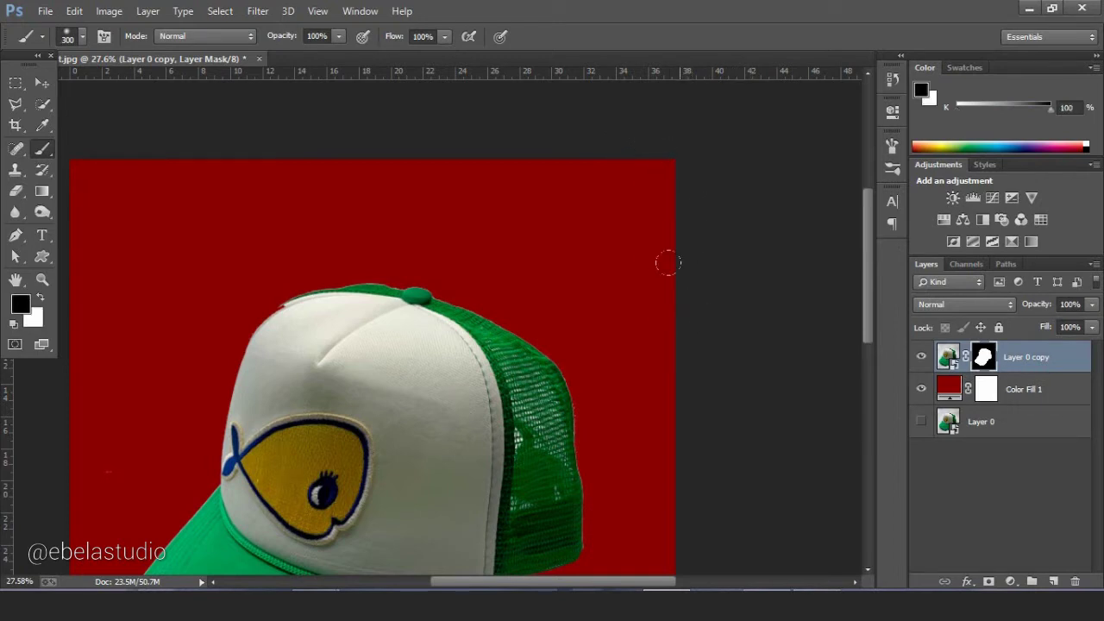
Reduce the brush size to 33 px.
scroll(733, 239, down, 1)
scroll(653, 460, down, 2)
scroll(653, 460, down, 3)
scroll(644, 446, down, 3)
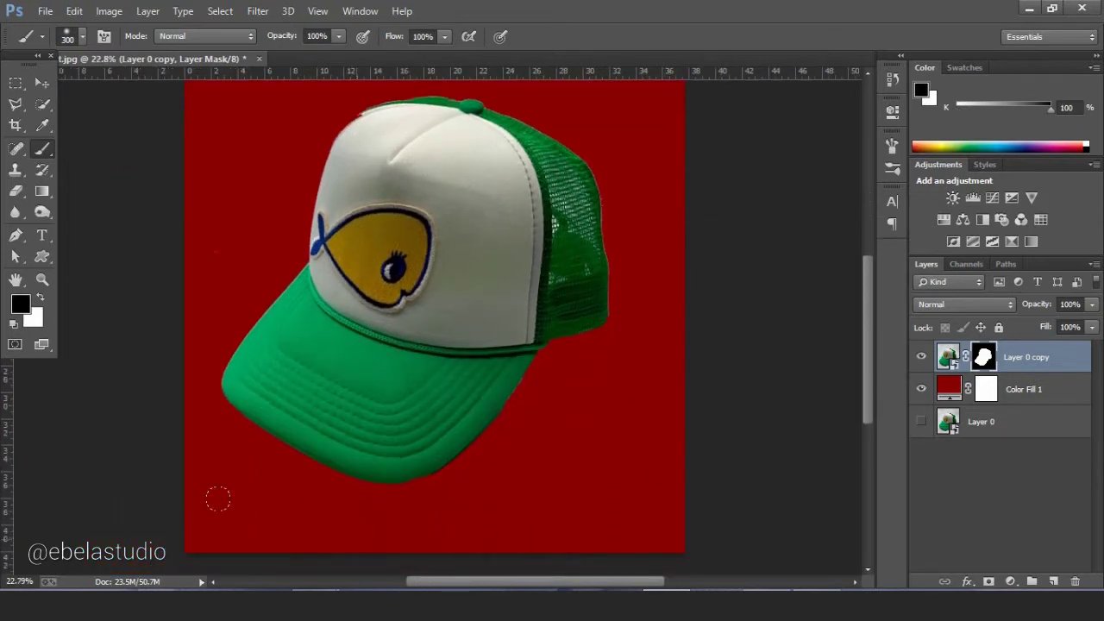
scroll(216, 496, up, 1)
scroll(192, 485, up, 1)
scroll(703, 335, up, 2)
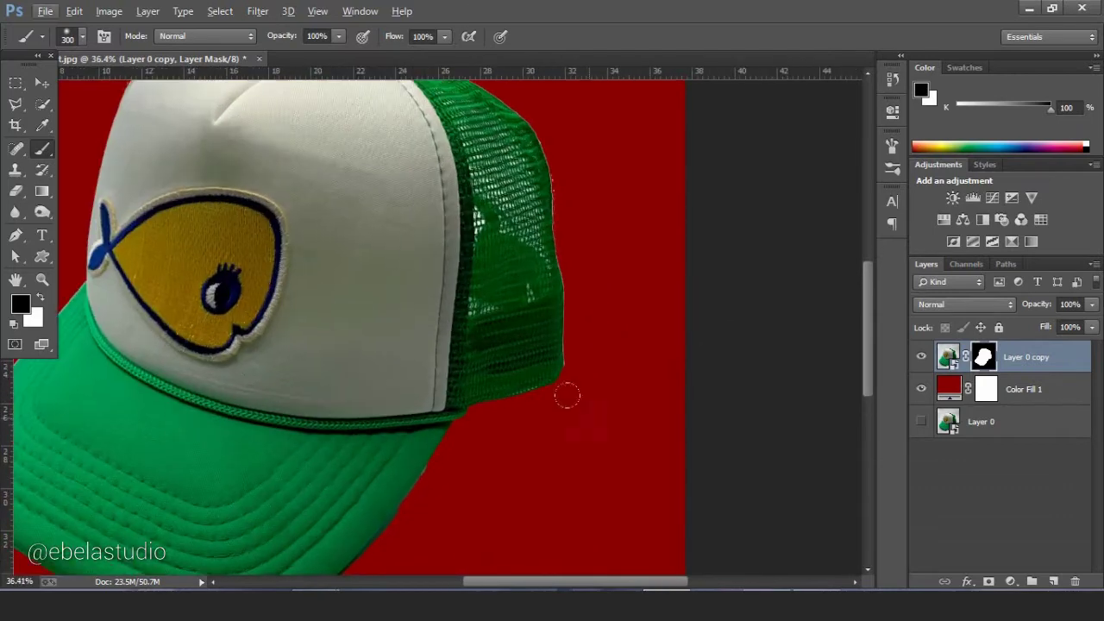
scroll(578, 402, down, 1)
scroll(517, 436, down, 1)
scroll(477, 409, up, 1)
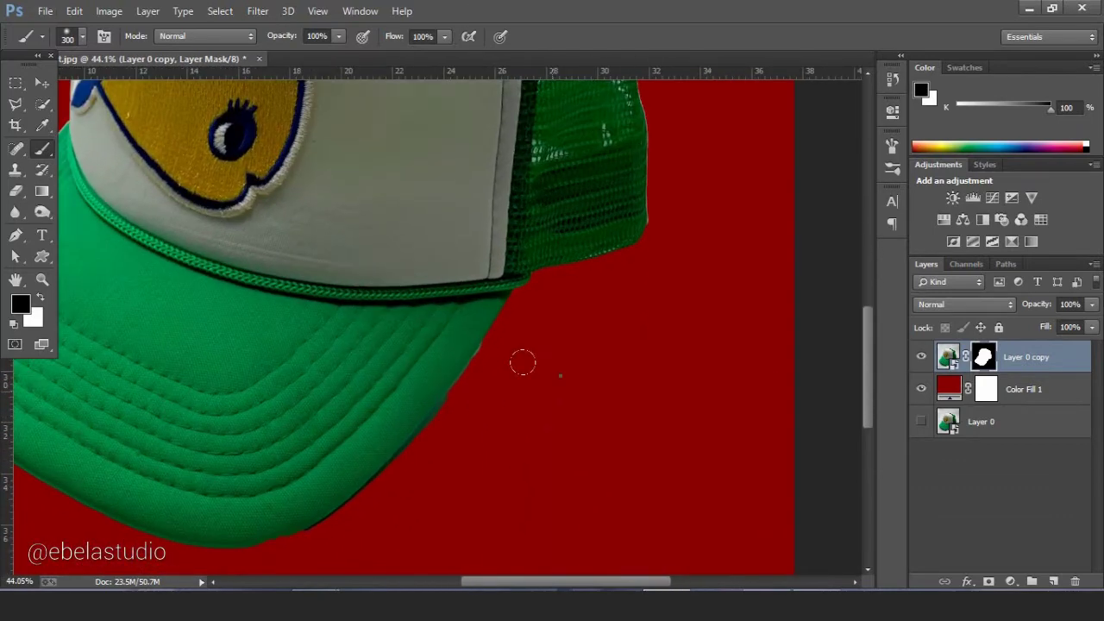
right_click(552, 383)
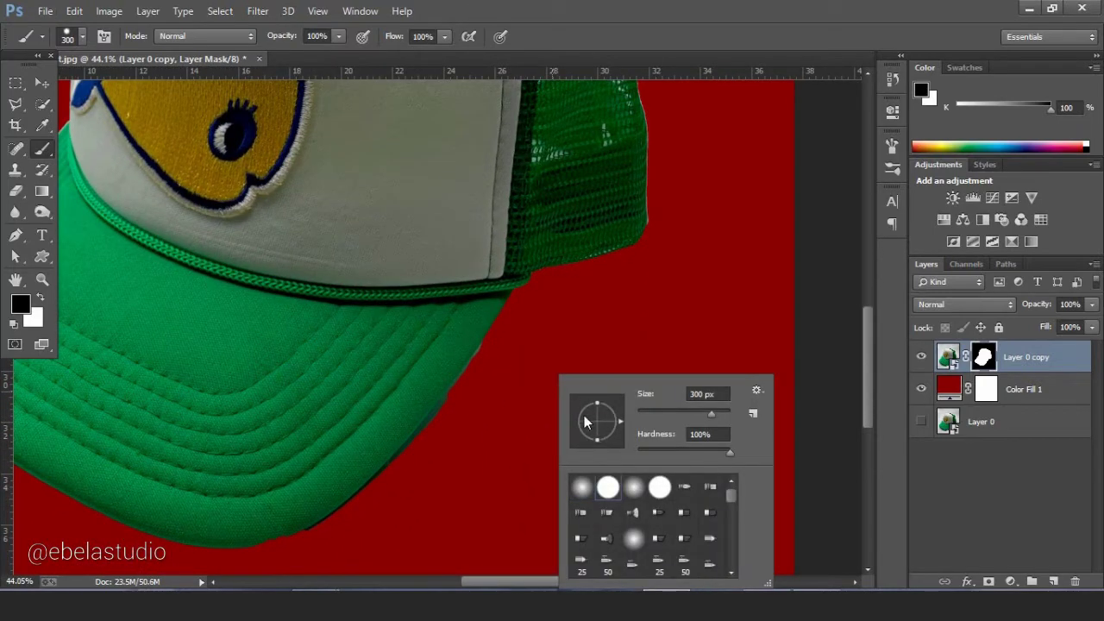
click(641, 412)
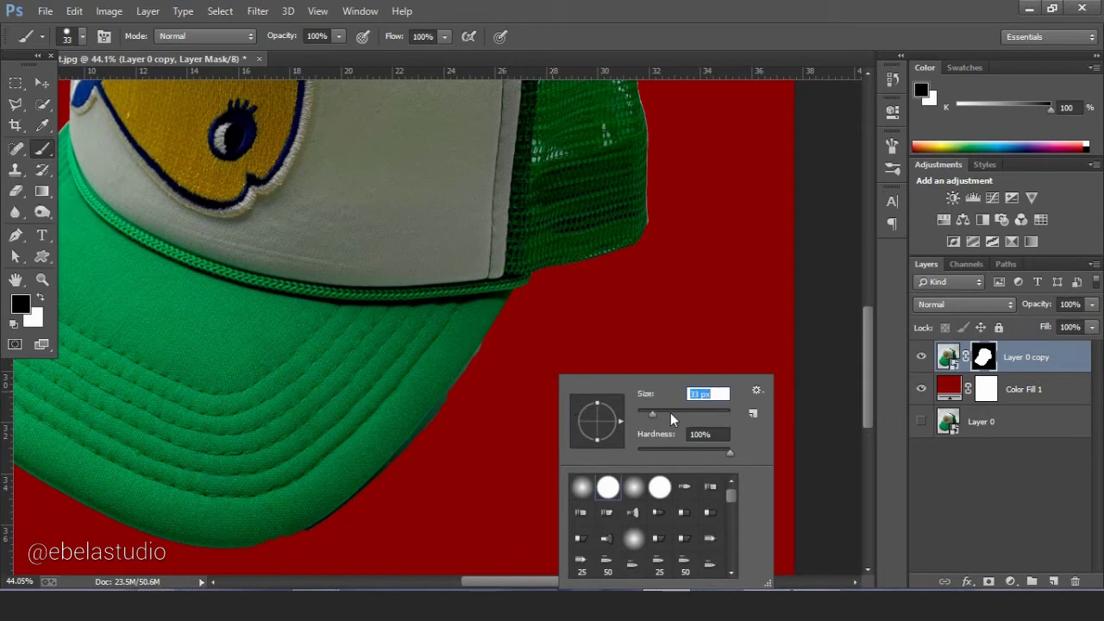
key(Return)
Paint white on the mask to restore the brim edge.
scroll(382, 468, up, 1)
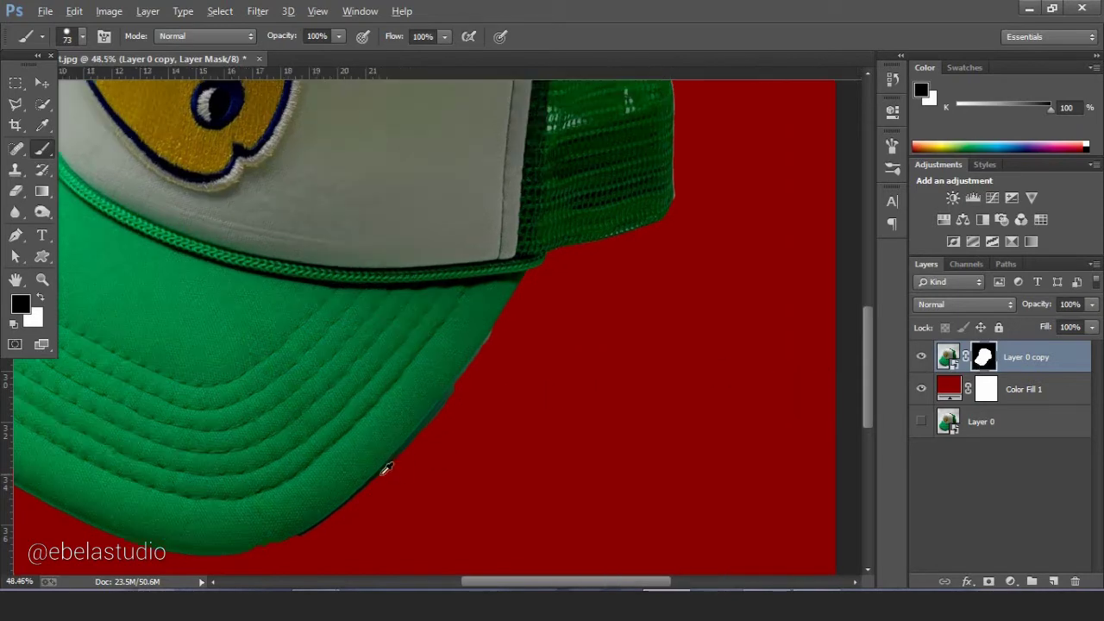
scroll(451, 451, up, 2)
scroll(523, 333, up, 1)
scroll(539, 347, up, 1)
scroll(539, 348, up, 1)
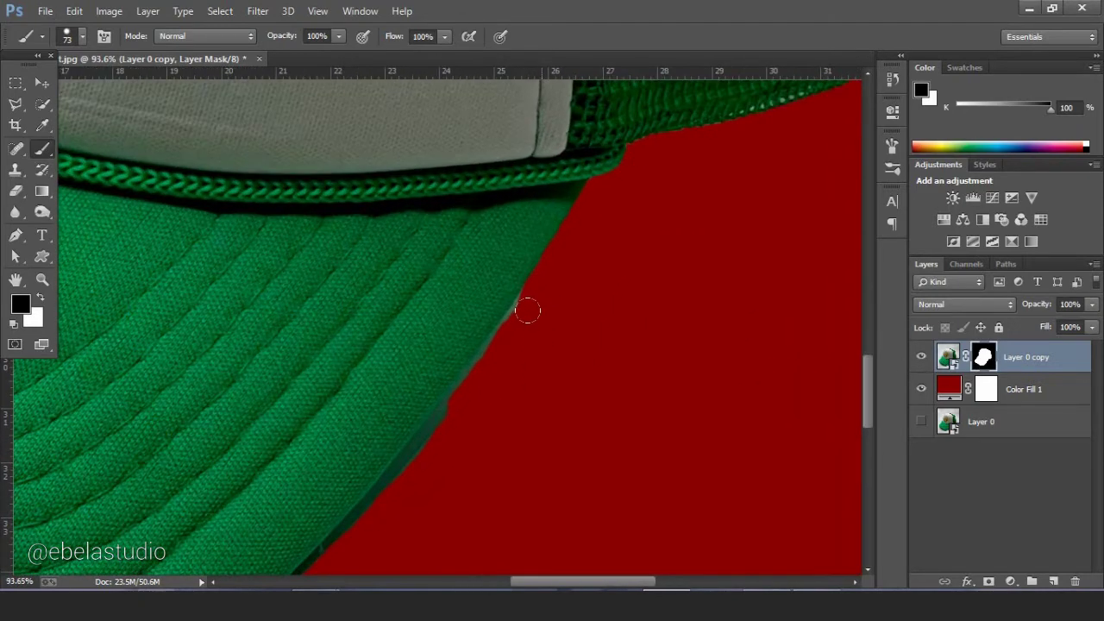
scroll(484, 383, up, 1)
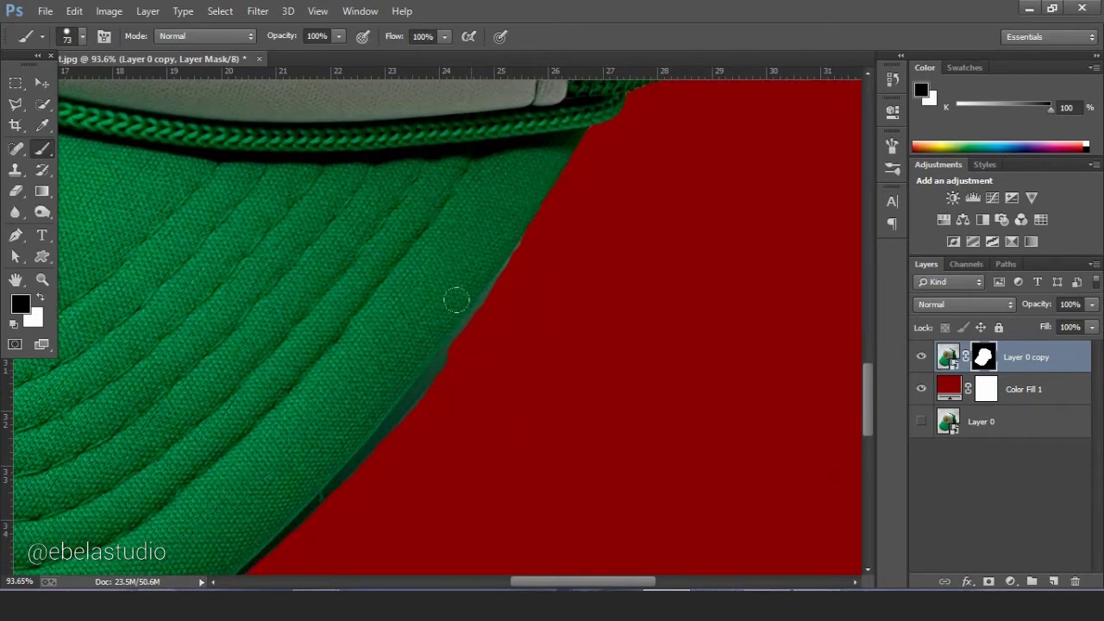
key(x)
drag(456, 300, 562, 210)
Paint black to hide leftover background along the brim, then hide the red fill to compare.
scroll(552, 236, up, 1)
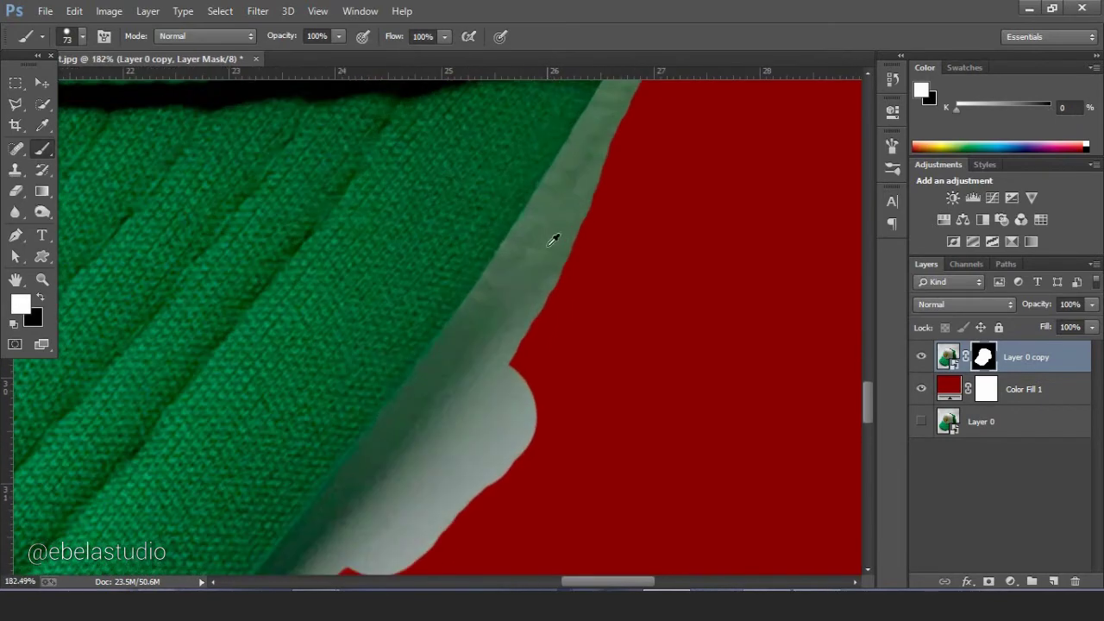
scroll(535, 275, down, 4)
scroll(443, 320, down, 1)
scroll(463, 339, up, 2)
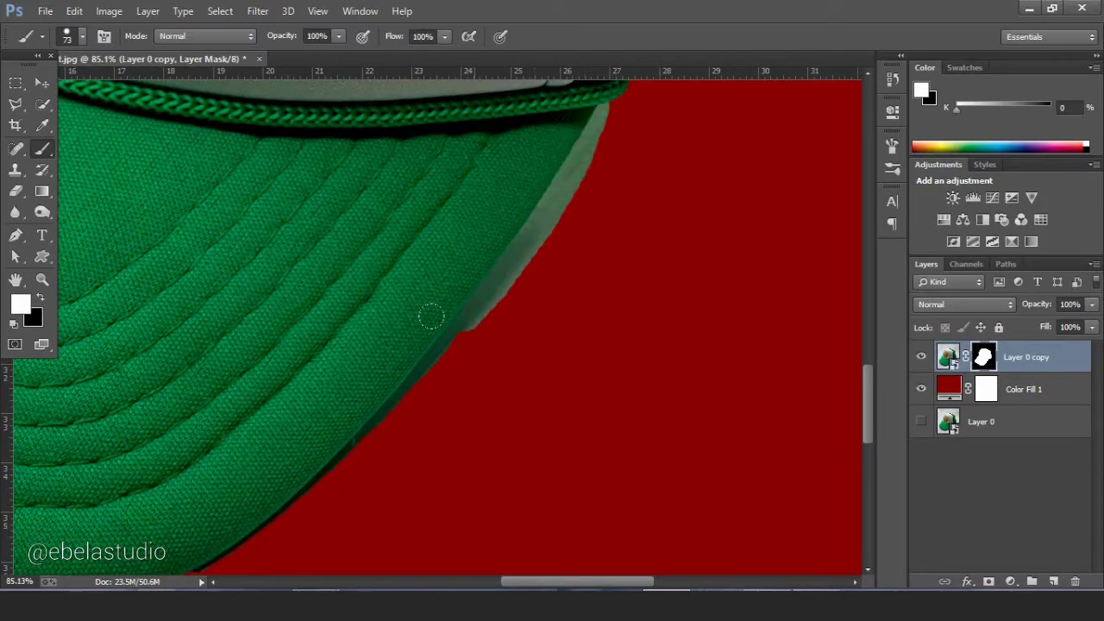
scroll(328, 493, down, 4)
scroll(275, 460, up, 4)
scroll(338, 435, up, 1)
scroll(338, 435, up, 2)
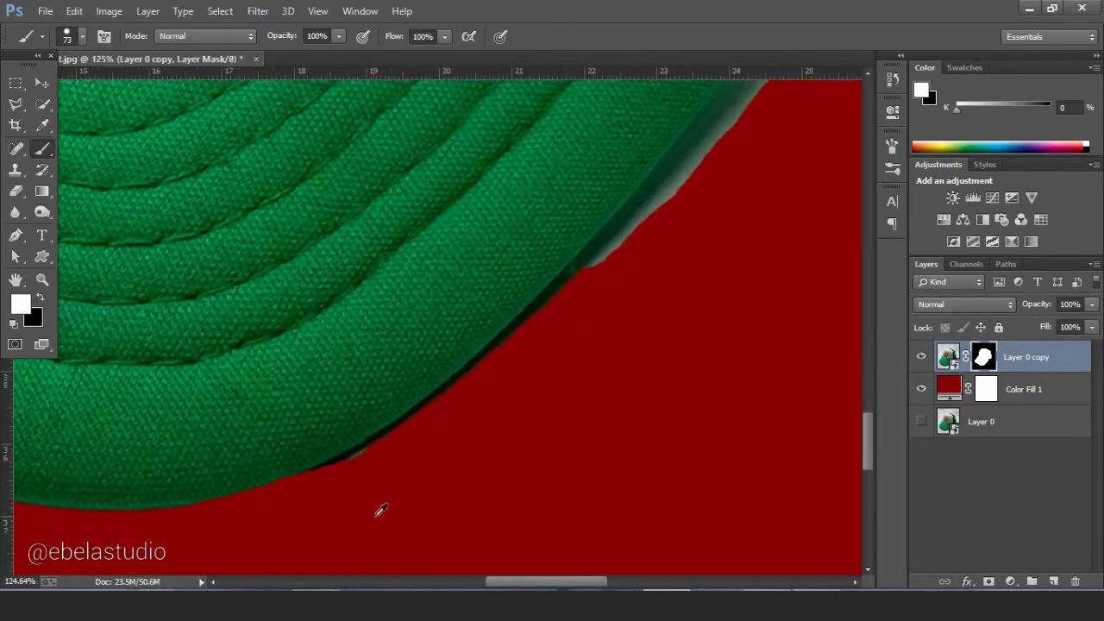
key(x)
scroll(432, 459, down, 2)
mouse_move(663, 116)
mouse_down()
mouse_move(577, 283)
mouse_move(383, 511)
mouse_up()
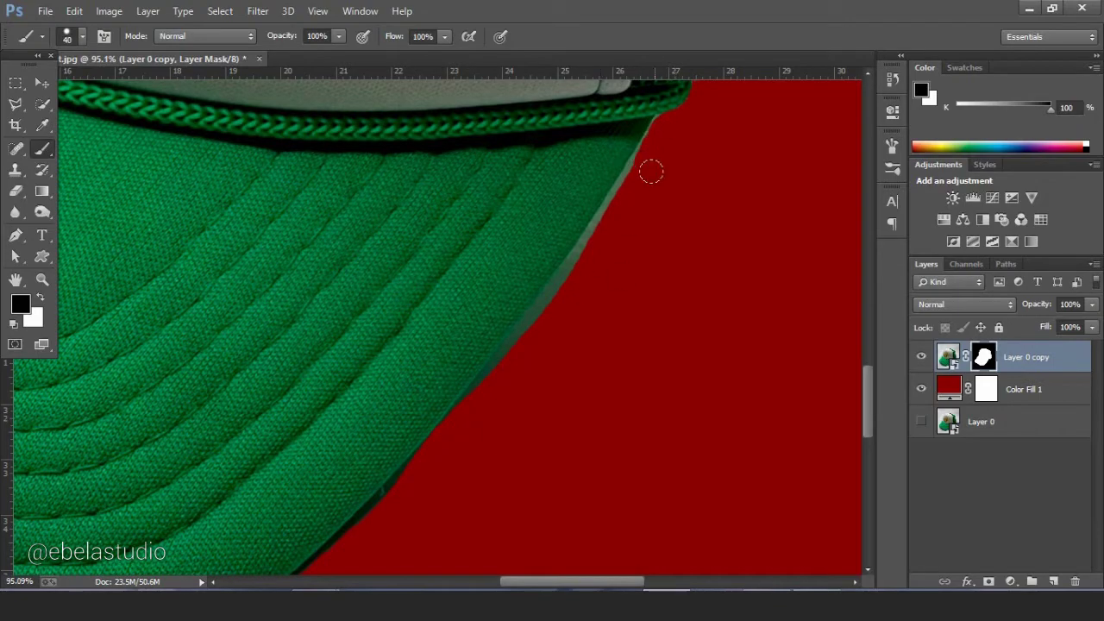
alt+click(921, 421)
scroll(628, 253, up, 3)
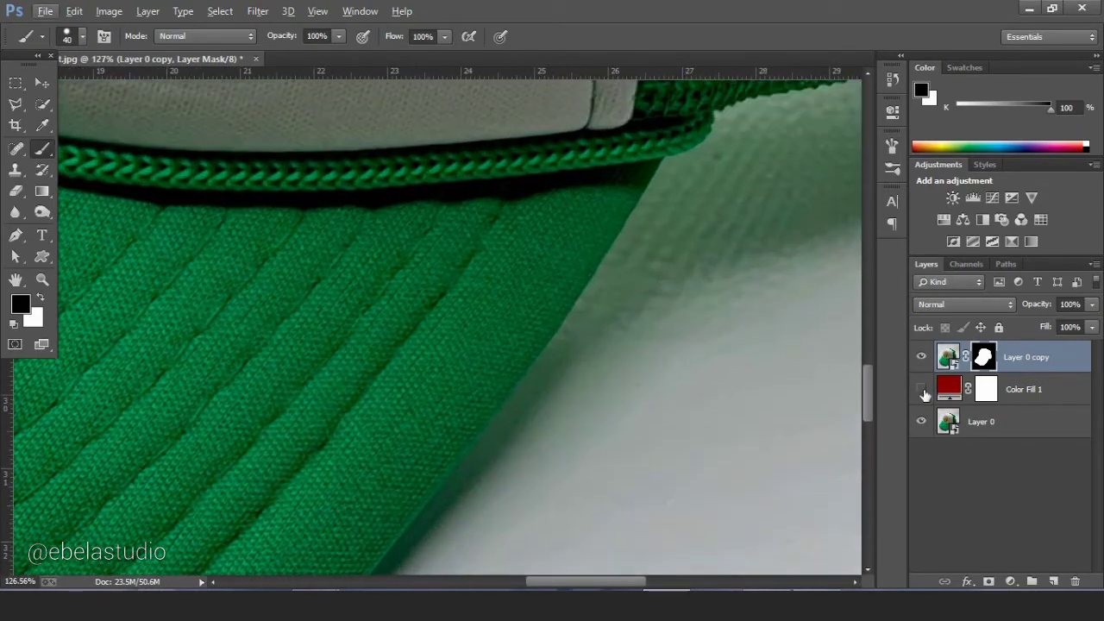
Show the red fill again and start a Pen path with anchors at the brim edge.
alt+click(920, 421)
scroll(664, 172, down, 5)
scroll(682, 273, down, 1)
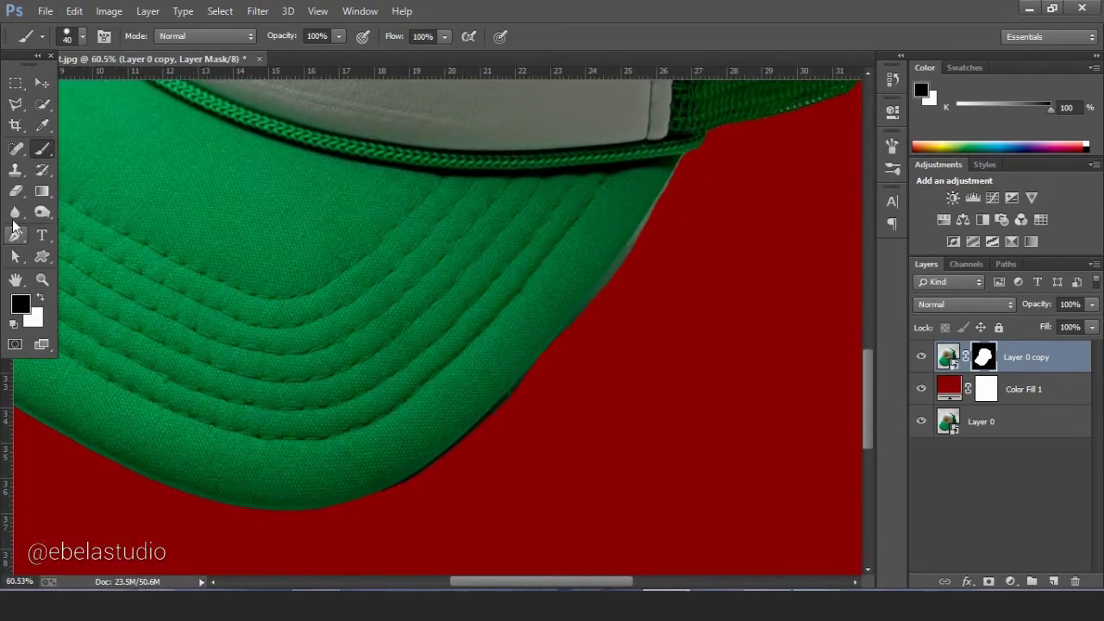
click(14, 235)
scroll(555, 414, down, 2)
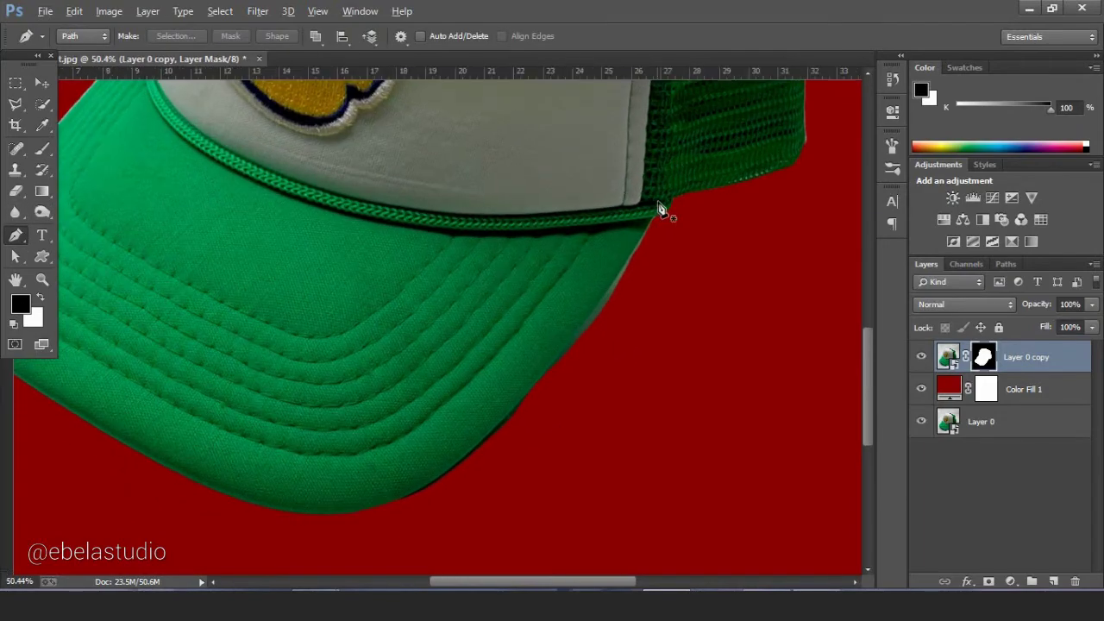
scroll(660, 210, up, 2)
scroll(655, 216, up, 2)
scroll(651, 218, up, 1)
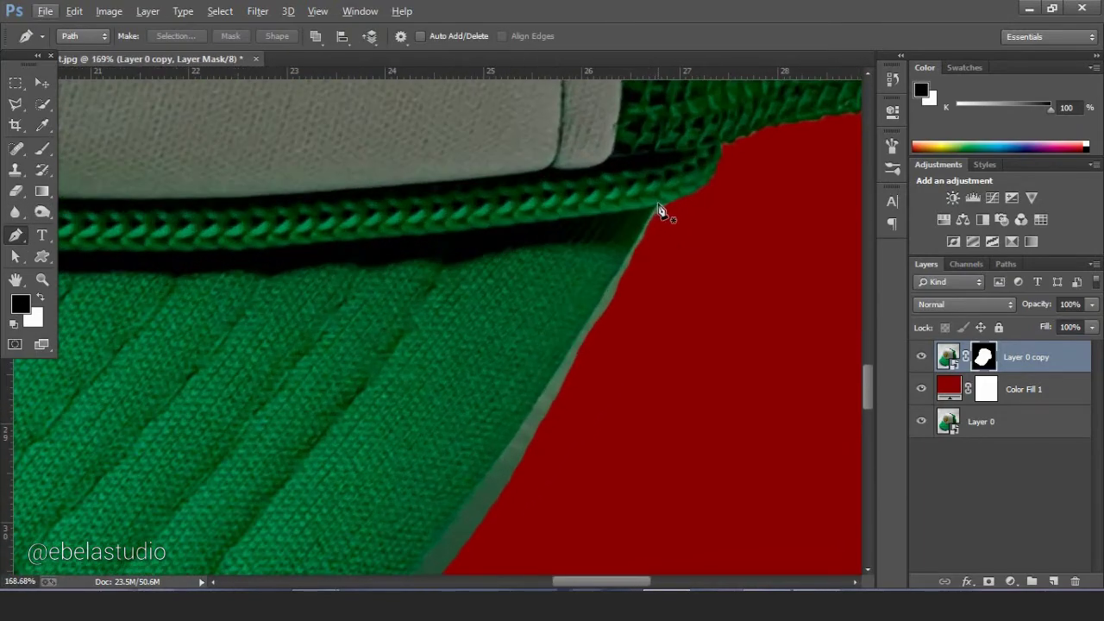
click(659, 207)
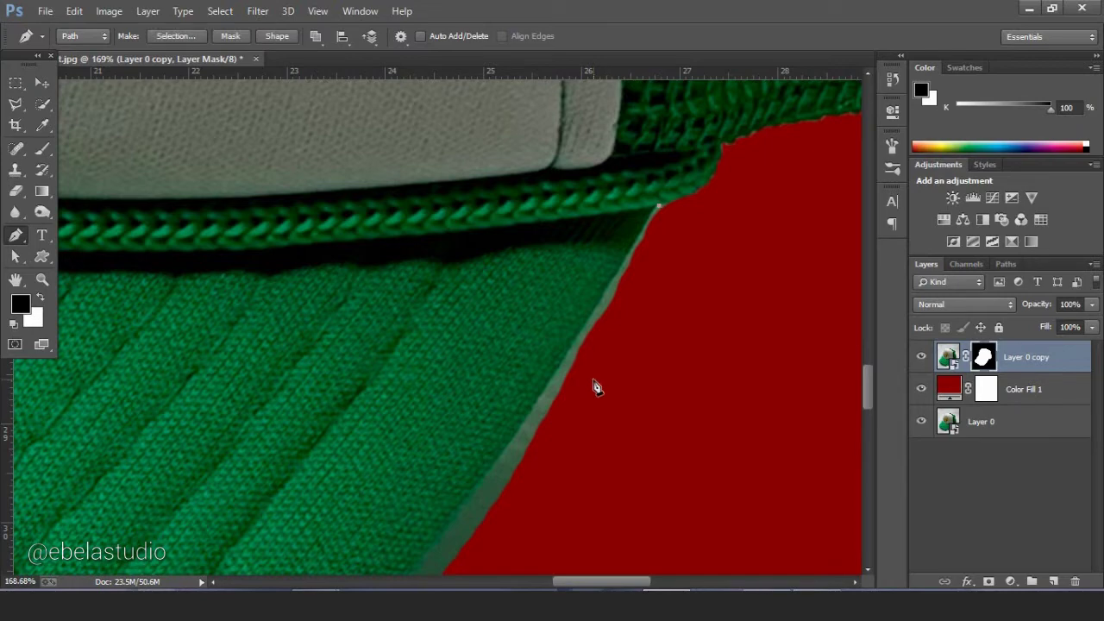
drag(534, 407, 513, 446)
click(502, 455)
Add curved anchors following the brim's curve along its bottom edge.
scroll(543, 463, down, 5)
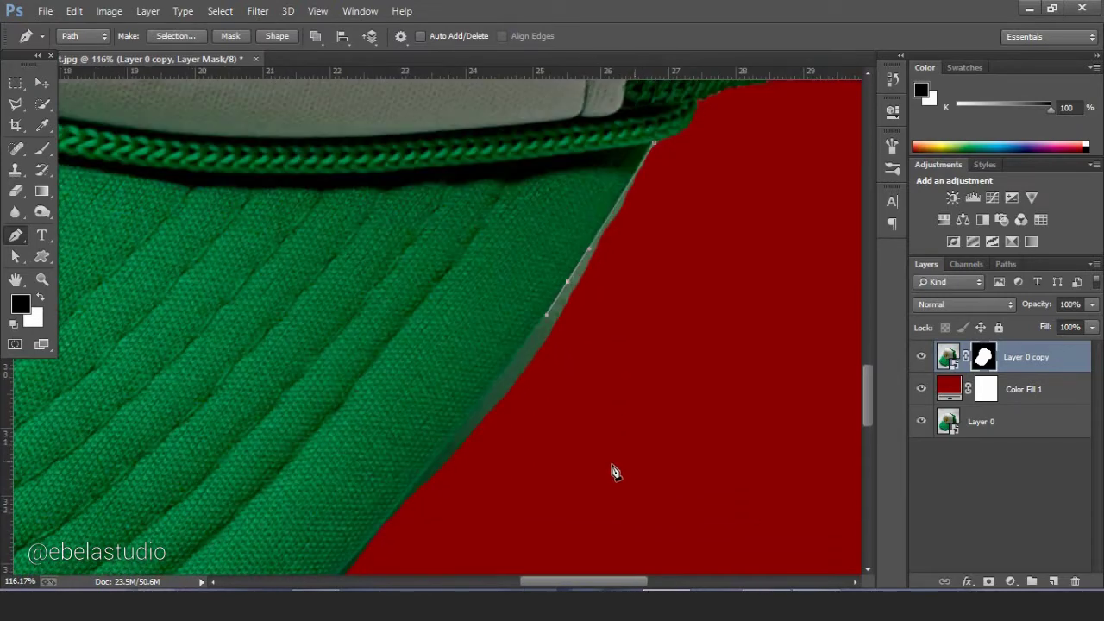
drag(438, 457, 412, 478)
scroll(412, 477, down, 3)
scroll(488, 444, up, 3)
drag(497, 378, 464, 415)
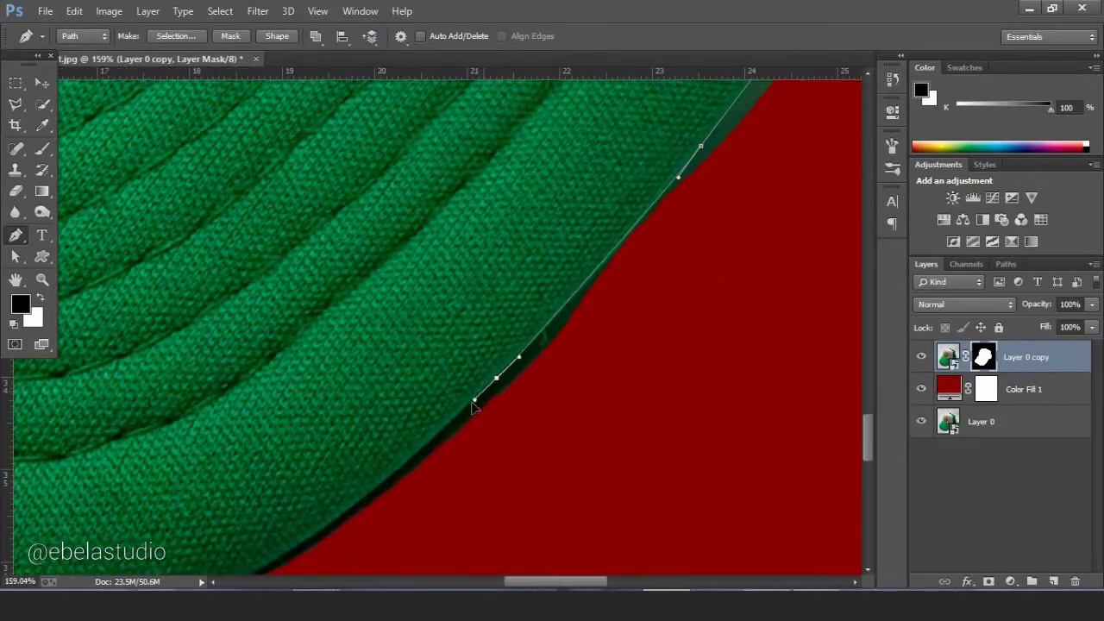
scroll(483, 422, down, 3)
drag(544, 386, 510, 398)
scroll(340, 488, down, 3)
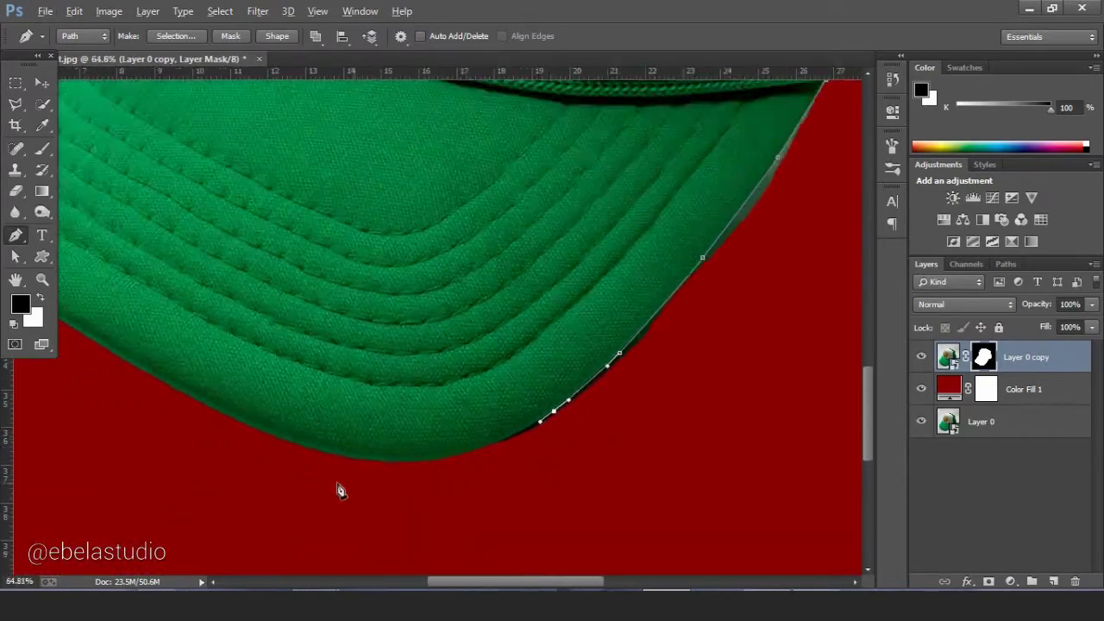
scroll(579, 432, up, 3)
drag(579, 433, 527, 437)
scroll(526, 437, down, 3)
scroll(505, 468, up, 3)
mouse_move(593, 452)
mouse_down()
mouse_move(492, 447)
mouse_move(505, 449)
mouse_up()
scroll(506, 448, down, 3)
scroll(347, 396, up, 2)
Extend the path along the lower brim, add three corner points below the cap, and close it.
mouse_move(379, 377)
mouse_down()
mouse_move(167, 254)
mouse_move(202, 283)
mouse_up()
scroll(210, 284, up, 2)
scroll(271, 362, down, 4)
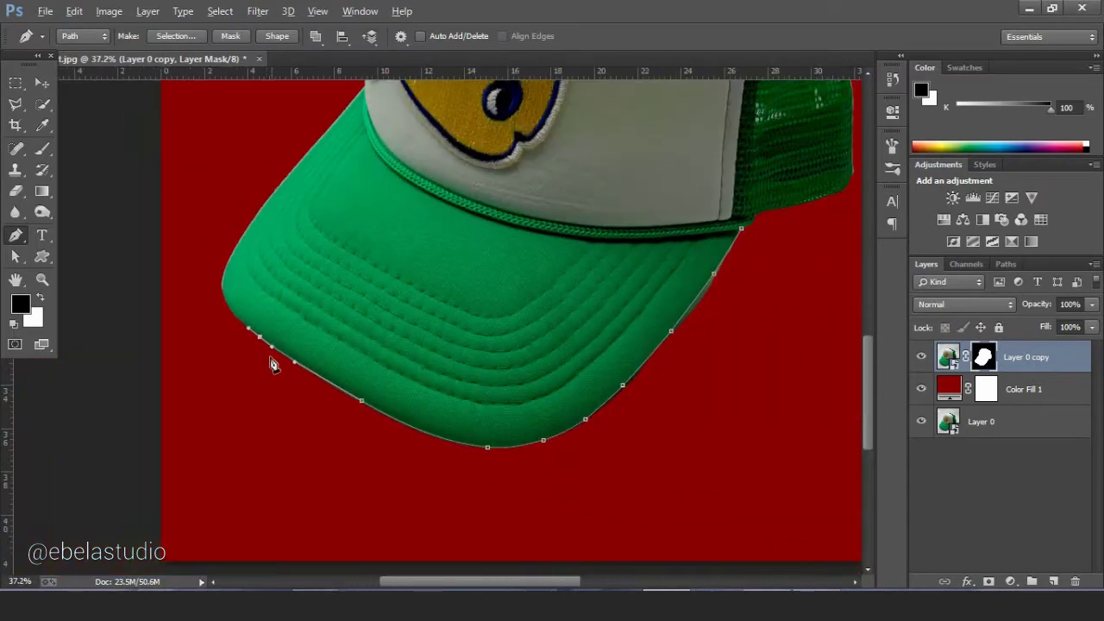
scroll(212, 358, up, 3)
scroll(244, 387, down, 4)
click(229, 445)
click(347, 550)
click(550, 515)
click(615, 462)
Convert the brim path into a selection.
right_click(573, 390)
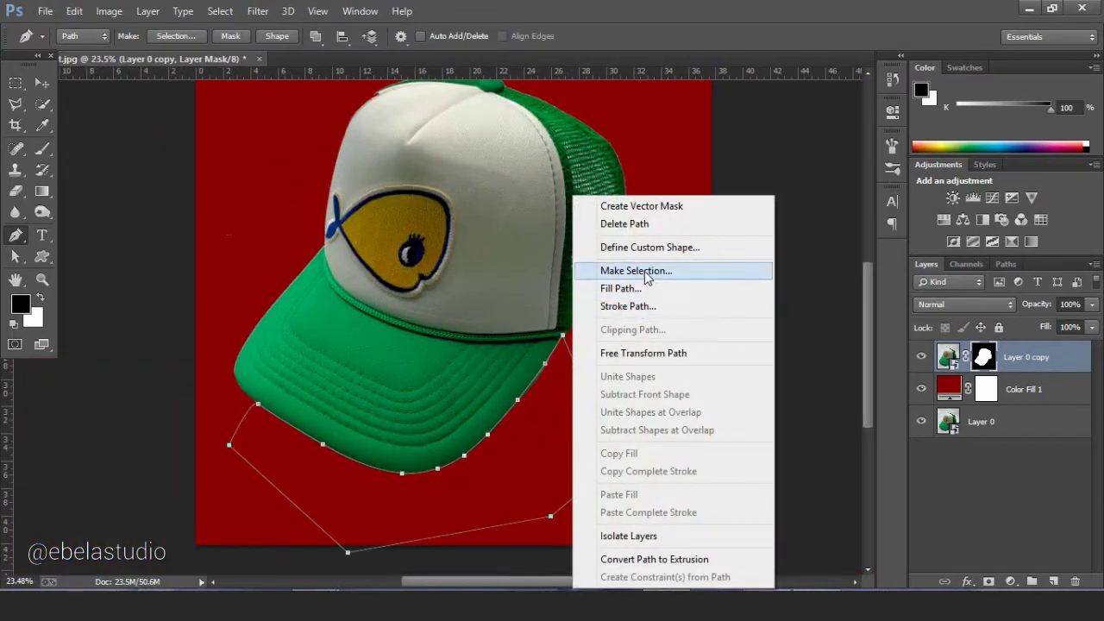
click(648, 273)
click(636, 172)
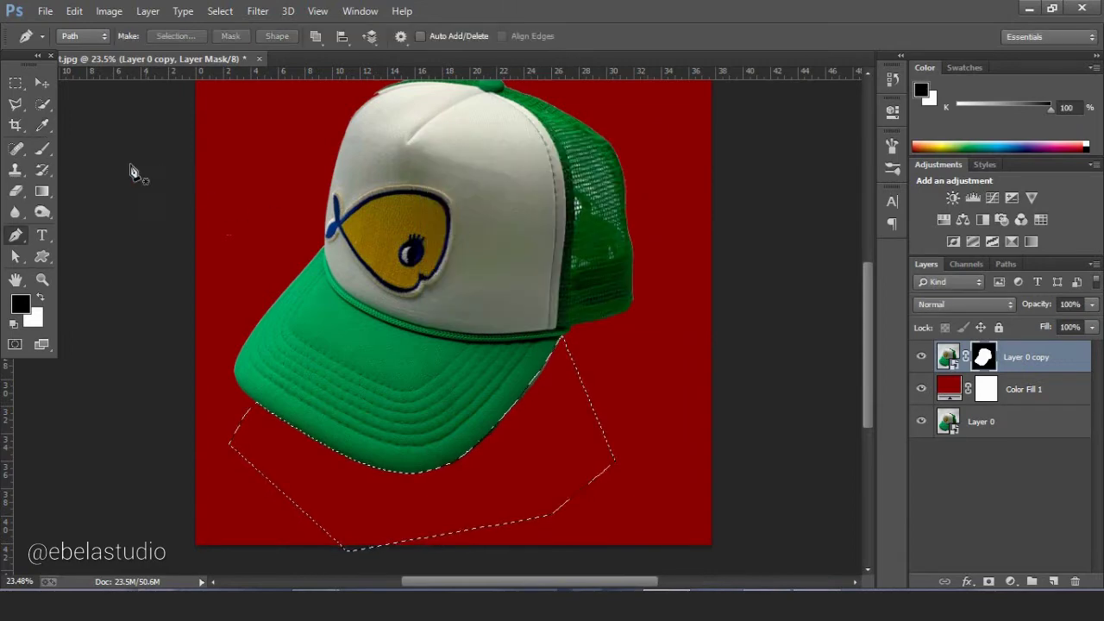
Paint the brim edge on the mask inside the selection with an enlarged brush, white then black.
click(43, 149)
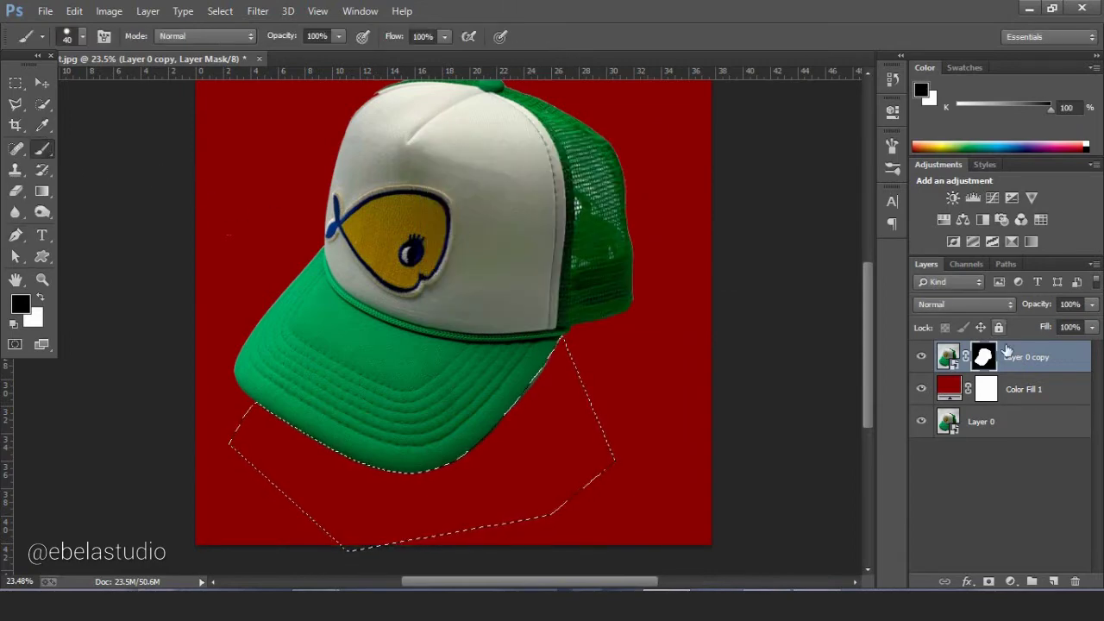
right_click(581, 419)
drag(741, 414, 688, 412)
key(Return)
scroll(509, 396, up, 2)
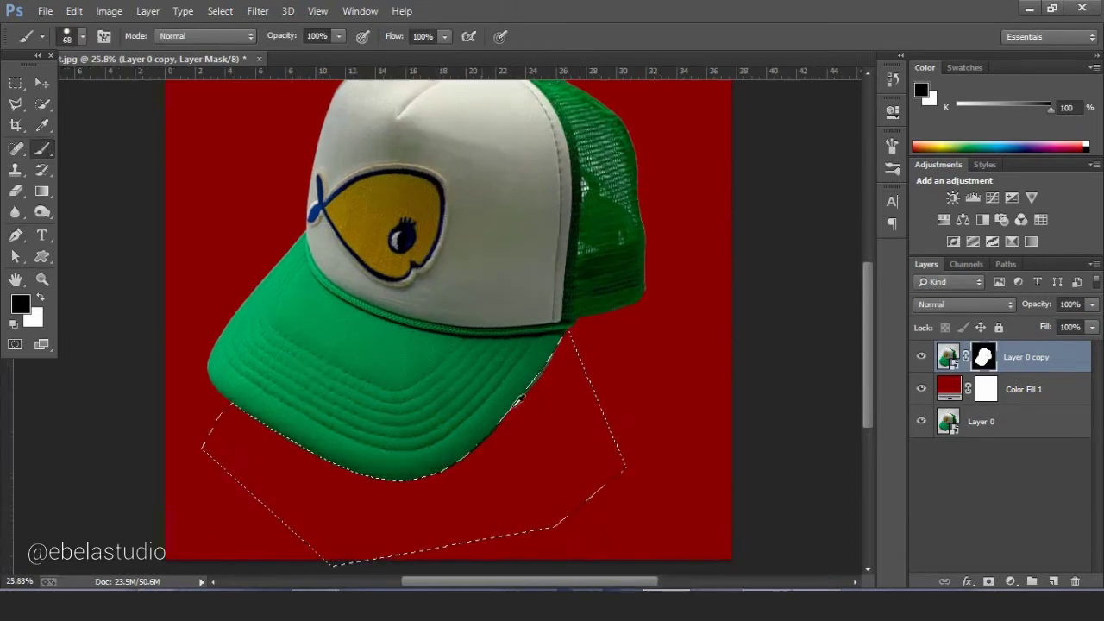
scroll(510, 396, up, 2)
key(x)
mouse_move(569, 357)
mouse_down()
mouse_move(585, 319)
mouse_move(560, 360)
mouse_up()
key(x)
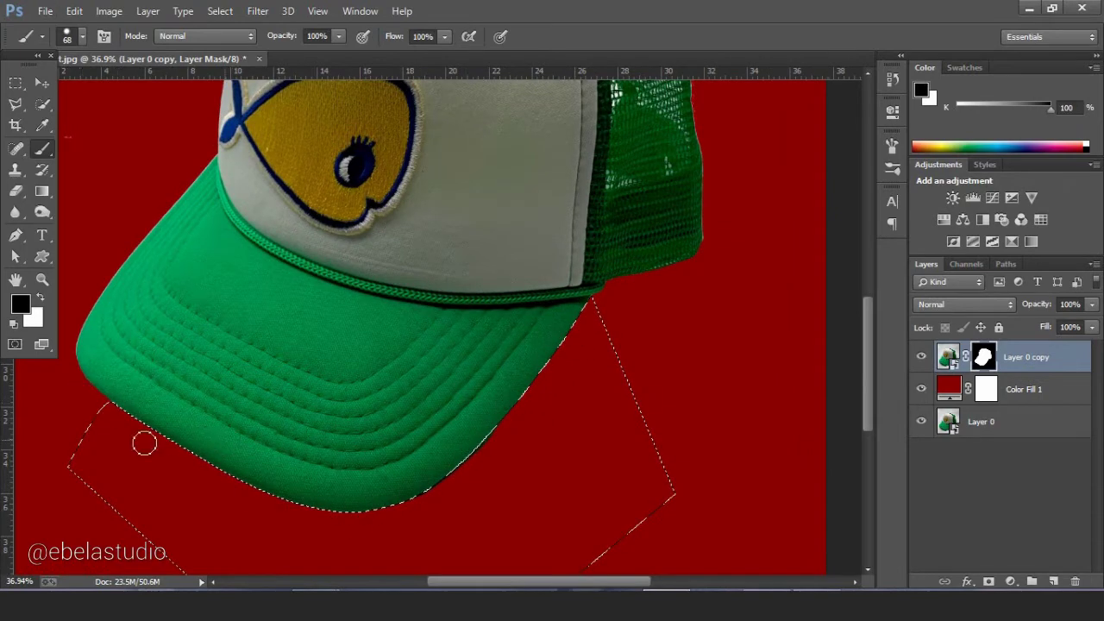
Deselect and hide Color Fill 1 to reveal the original white-background photo.
scroll(537, 456, down, 2)
scroll(544, 460, down, 1)
key(ctrl+d)
scroll(534, 461, up, 1)
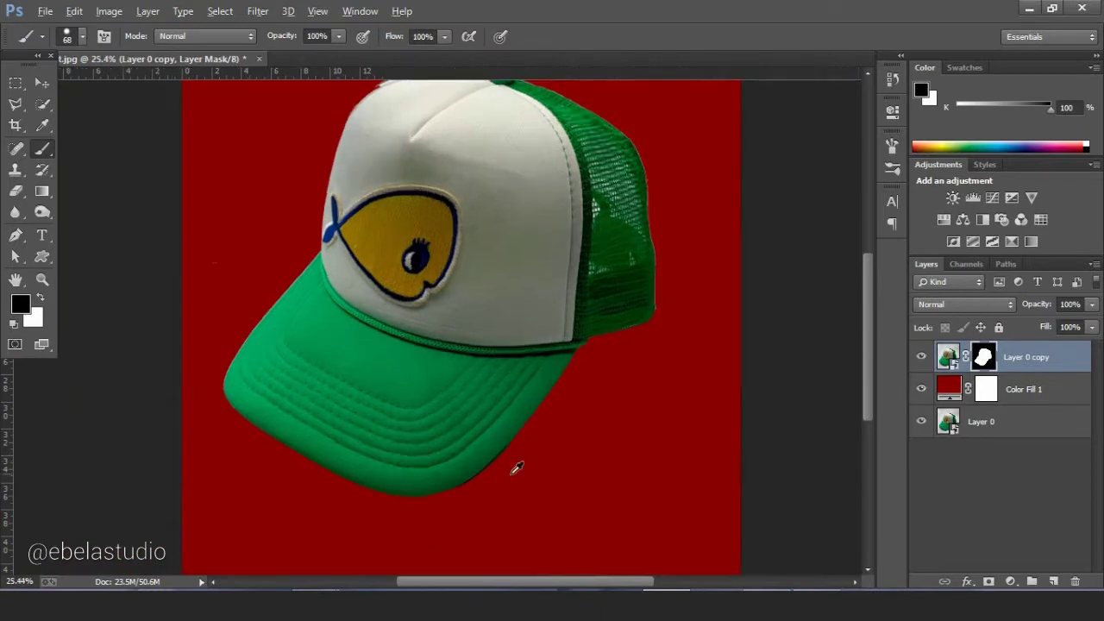
scroll(512, 463, down, 2)
click(922, 389)
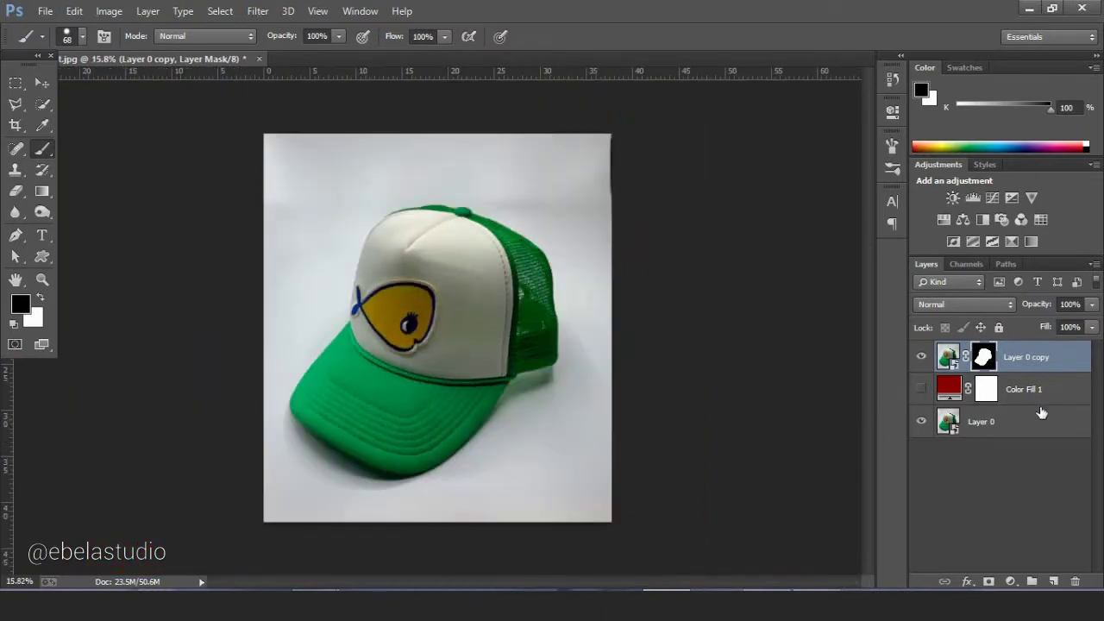
Move Color Fill 1 below Layer 0 and select Layer 0.
click(1039, 395)
drag(1044, 389, 1017, 452)
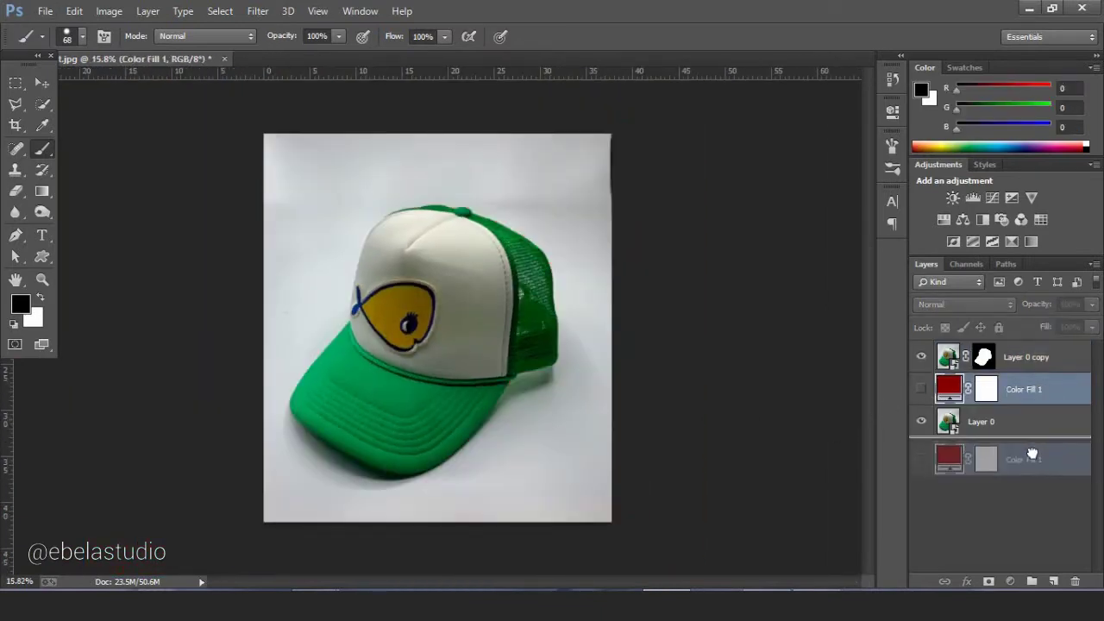
scroll(526, 443, up, 1)
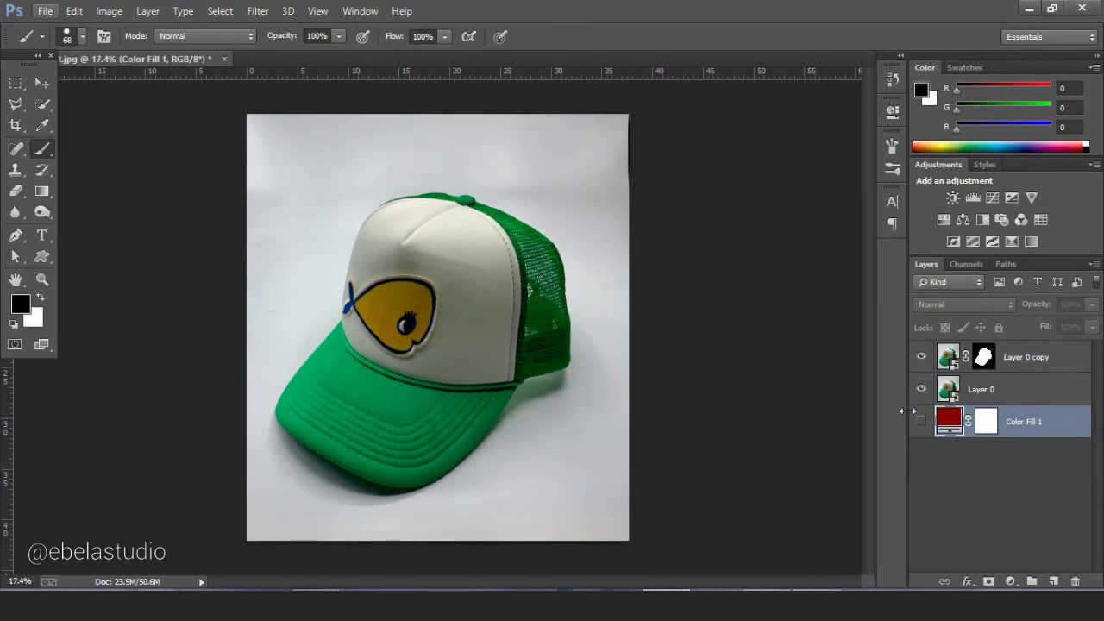
click(1001, 391)
Add a Curves adjustment with the white point pulled left and the midtones lifted.
click(1010, 581)
click(949, 321)
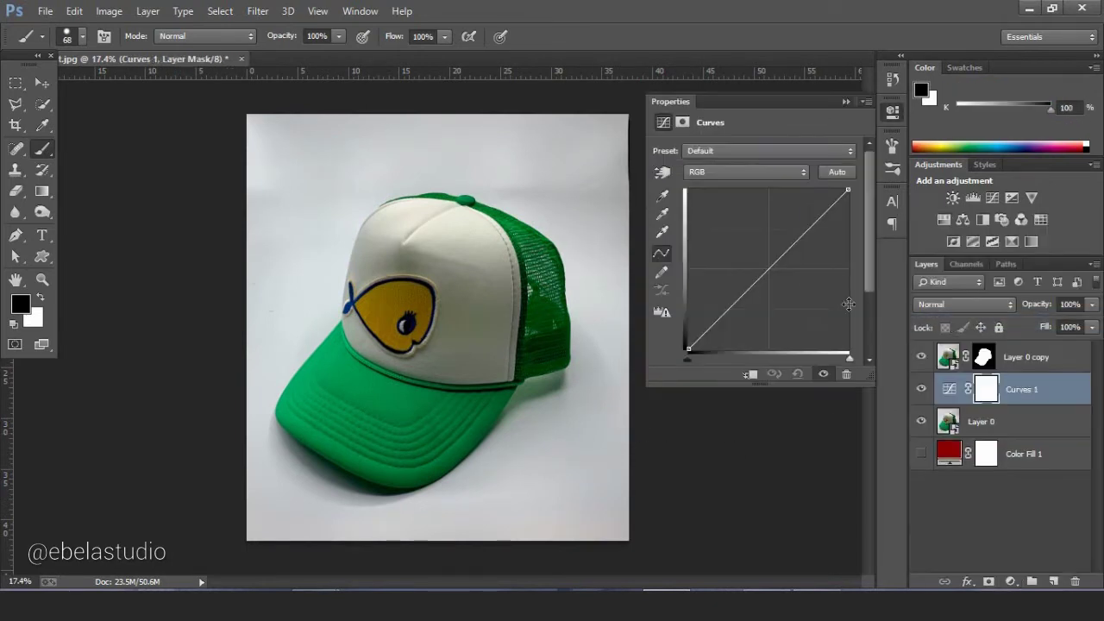
mouse_move(849, 188)
mouse_down()
mouse_move(826, 189)
mouse_move(809, 174)
mouse_up()
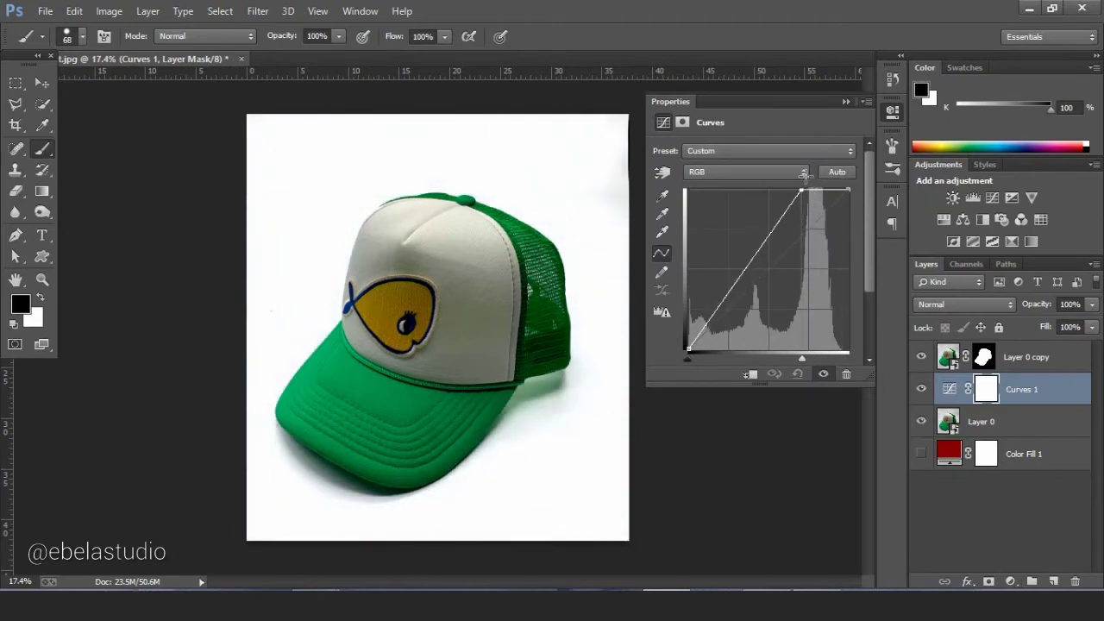
drag(808, 171, 806, 171)
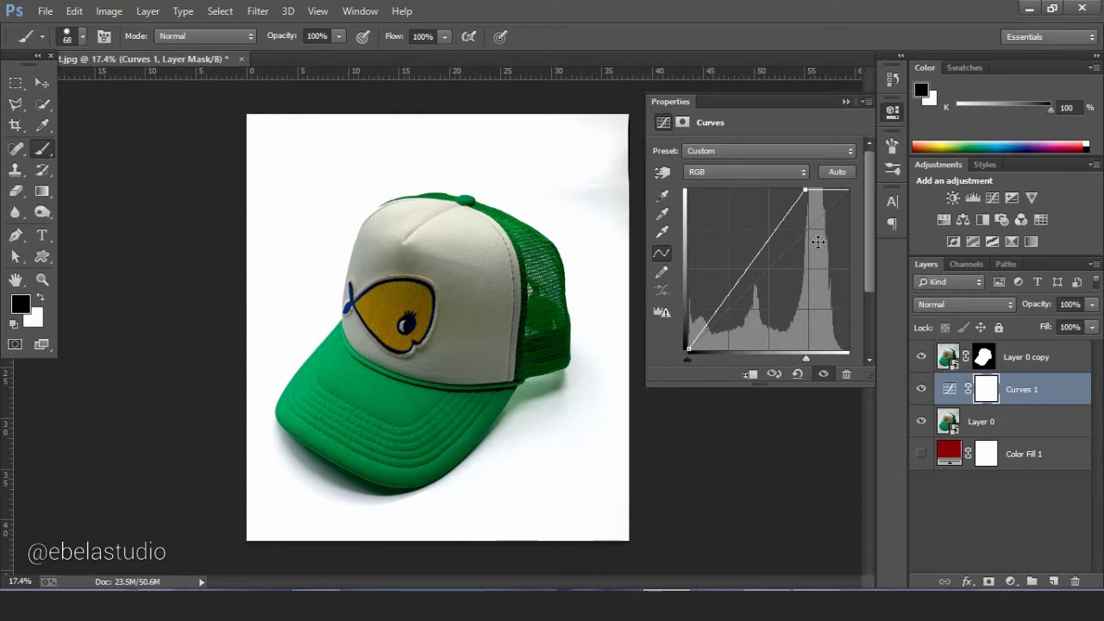
scroll(817, 242, down, 2)
scroll(822, 259, up, 1)
scroll(827, 183, down, 1)
drag(806, 164, 813, 162)
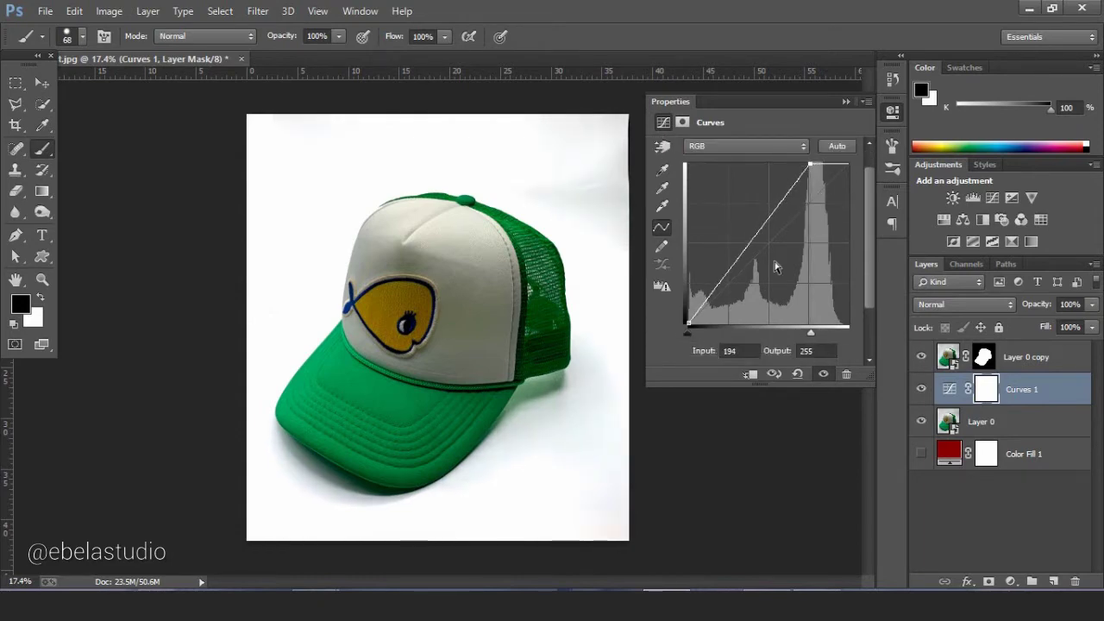
drag(739, 263, 727, 255)
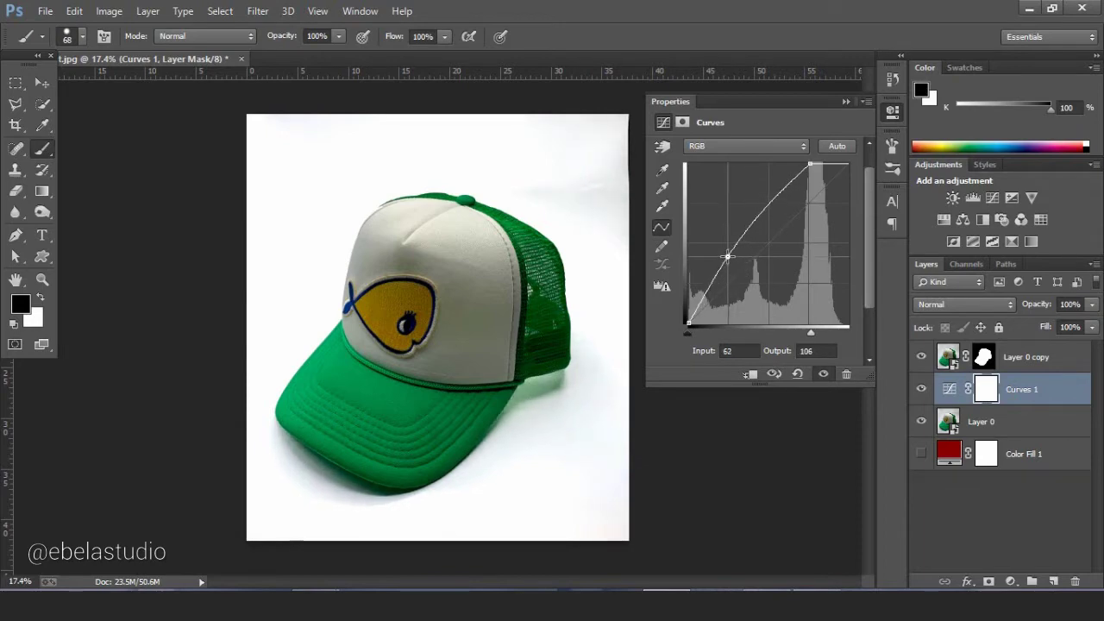
click(846, 101)
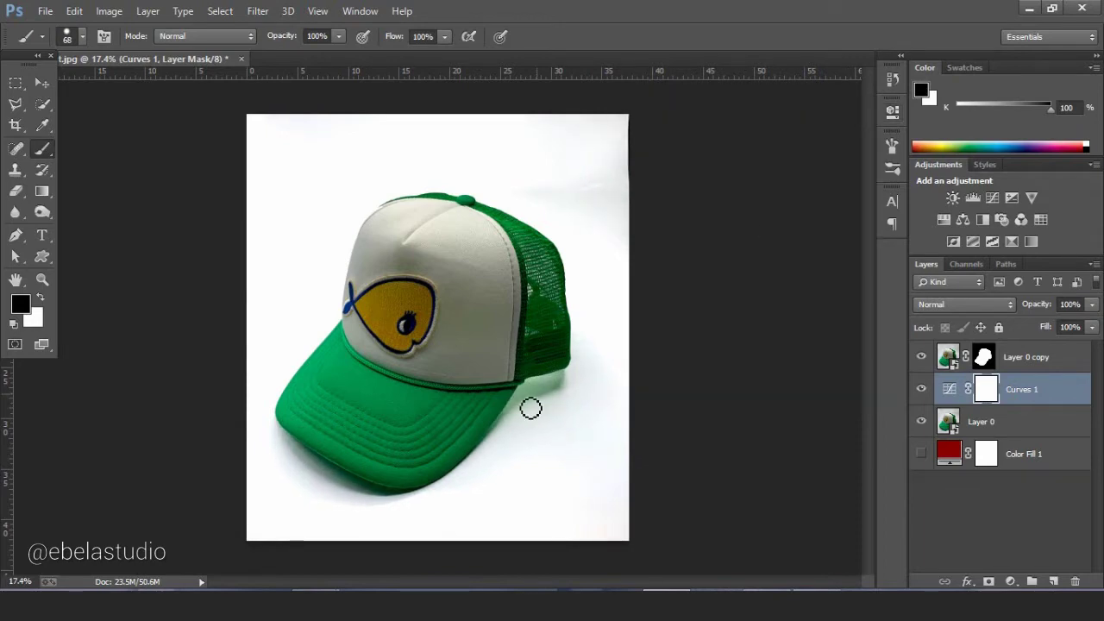
Toggle Layer 0 copy off and on to compare the cutout against the backdrop.
scroll(479, 451, up, 3)
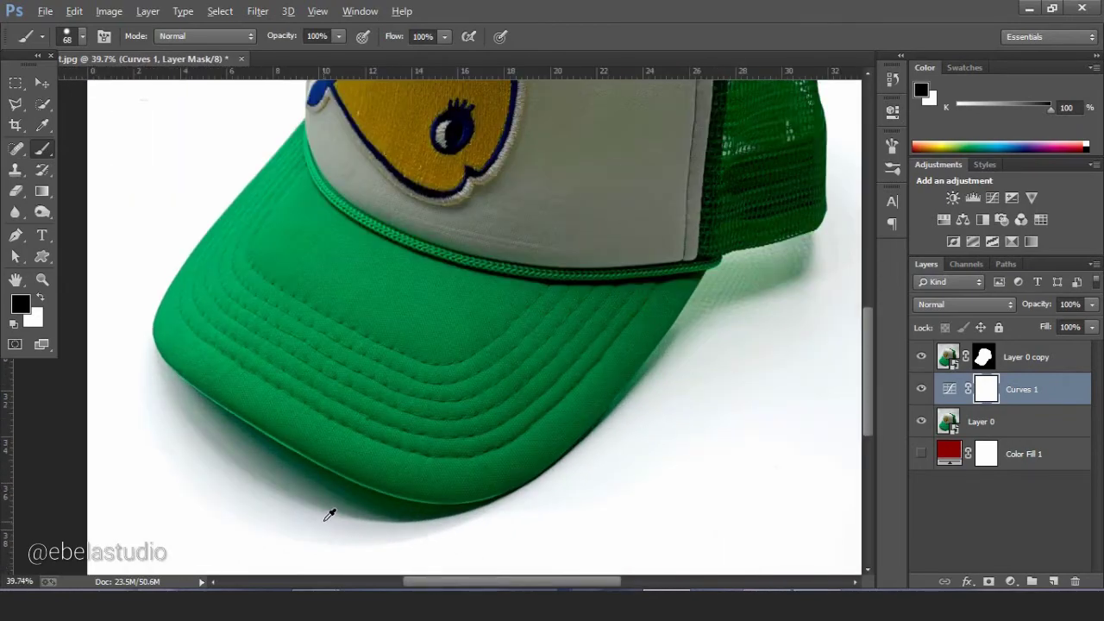
scroll(331, 509, up, 2)
scroll(357, 446, up, 2)
scroll(357, 446, down, 2)
scroll(371, 446, down, 3)
scroll(361, 465, down, 3)
click(921, 356)
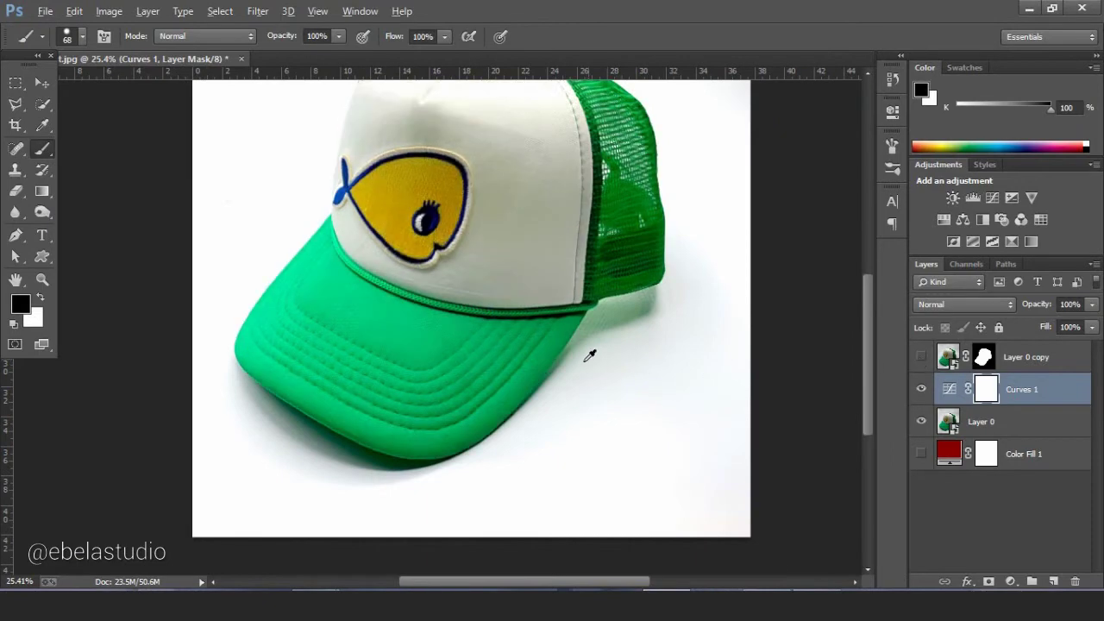
scroll(601, 350, down, 2)
click(920, 356)
Target Layer 0 copy's layer mask, undoing a stray brush stroke.
scroll(350, 520, up, 2)
scroll(394, 468, up, 1)
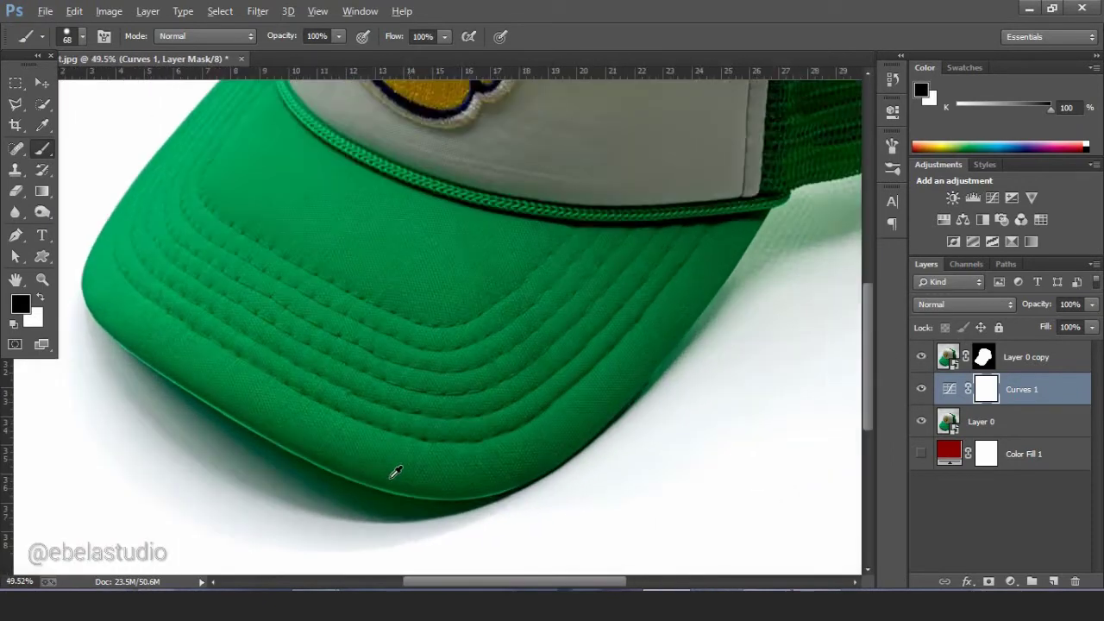
scroll(448, 464, up, 1)
click(982, 357)
scroll(388, 468, up, 1)
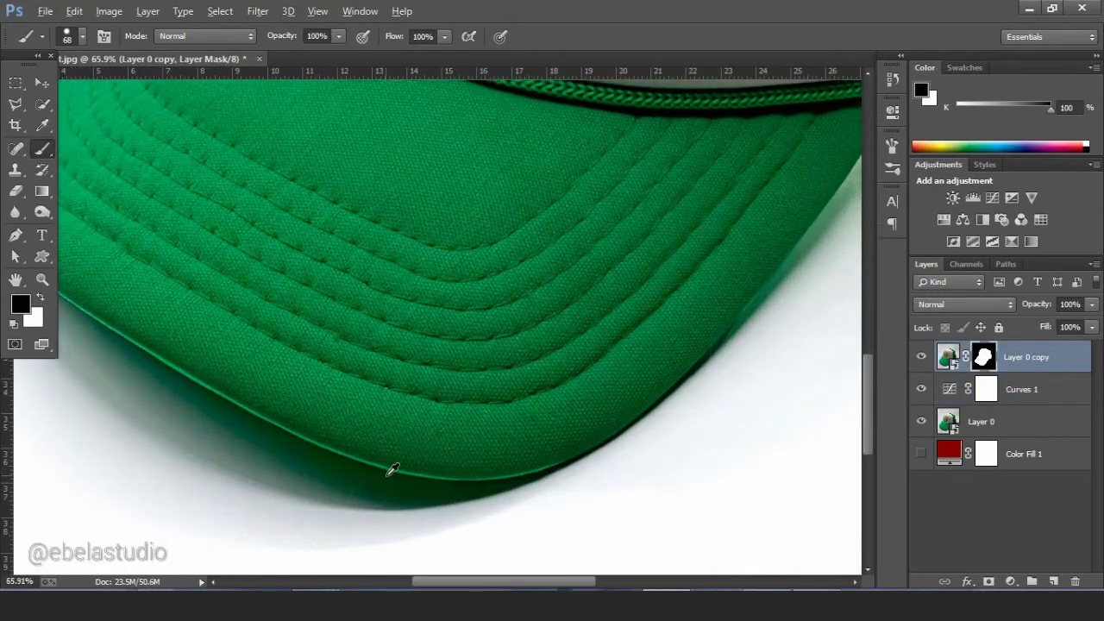
drag(440, 469, 384, 477)
key(ctrl+z)
right_click(455, 464)
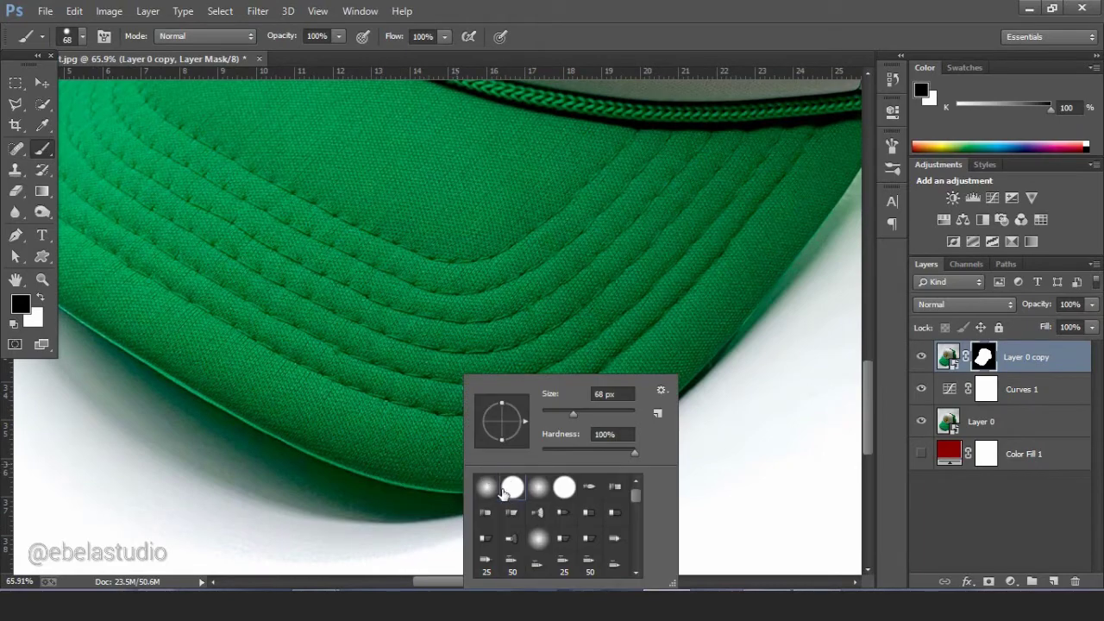
key(Escape)
Paint white along the brim edge on Layer 0 copy's mask.
key(x)
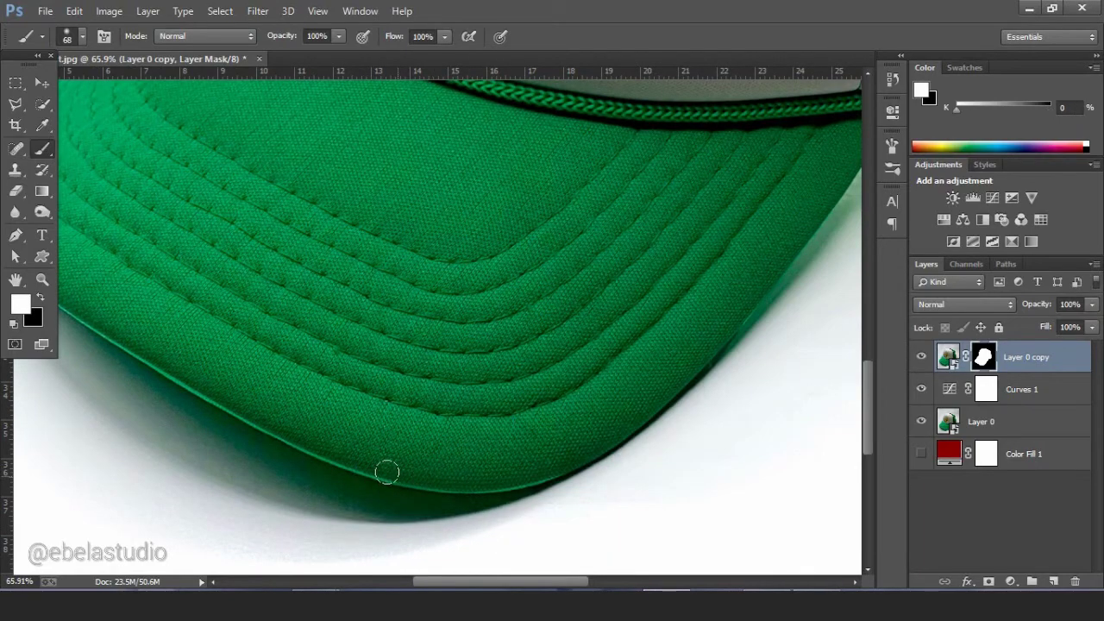
scroll(517, 436, down, 3)
scroll(362, 382, up, 2)
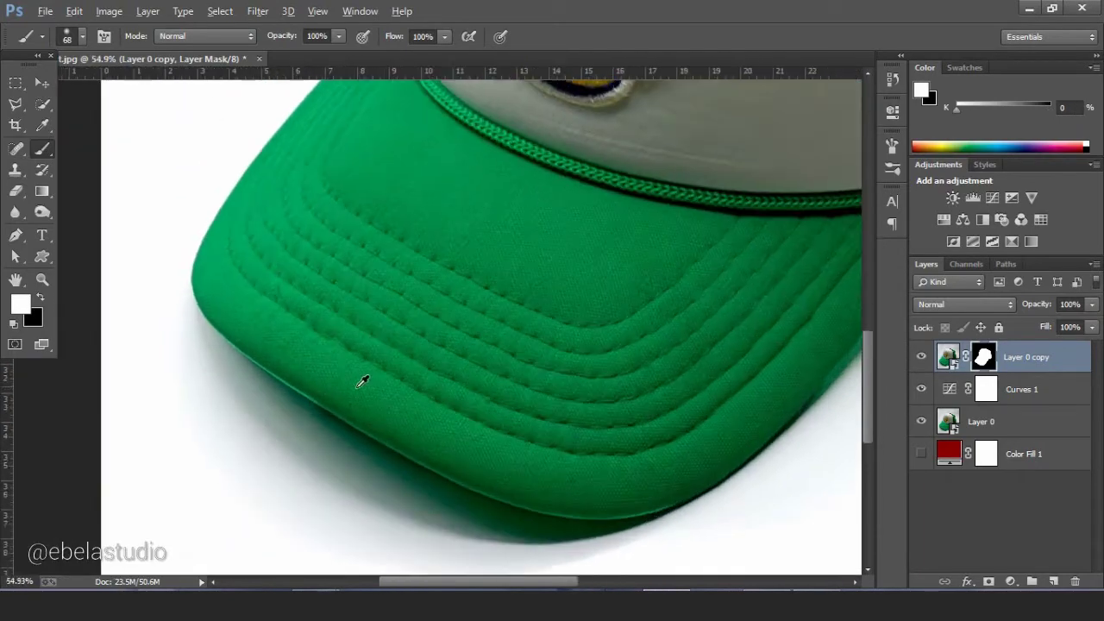
drag(344, 414, 261, 357)
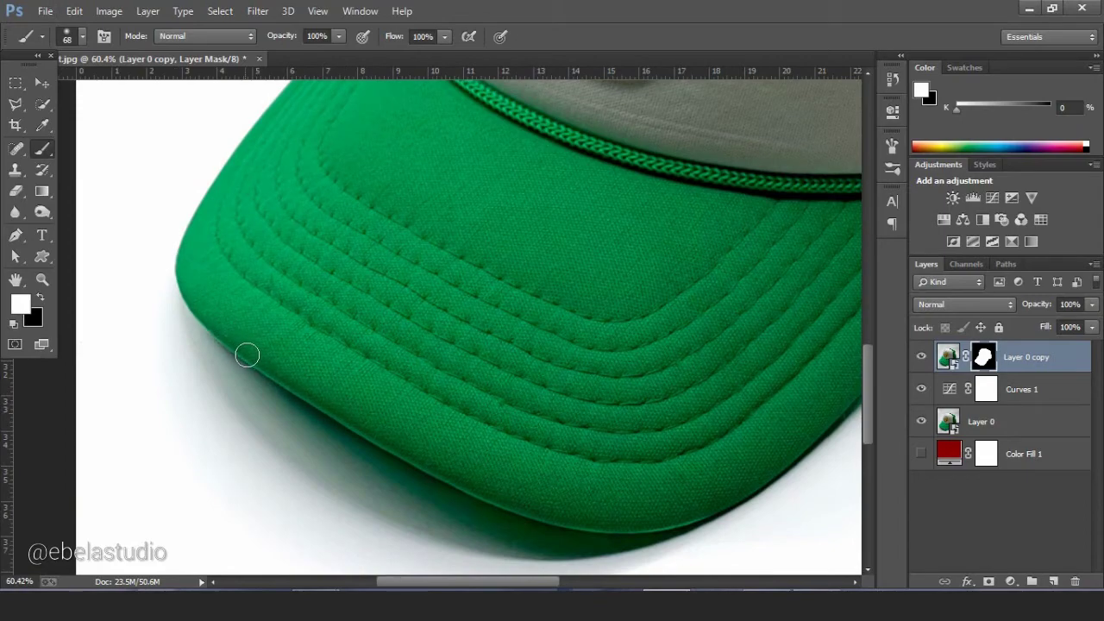
scroll(246, 354, up, 1)
scroll(186, 300, up, 1)
scroll(247, 363, down, 1)
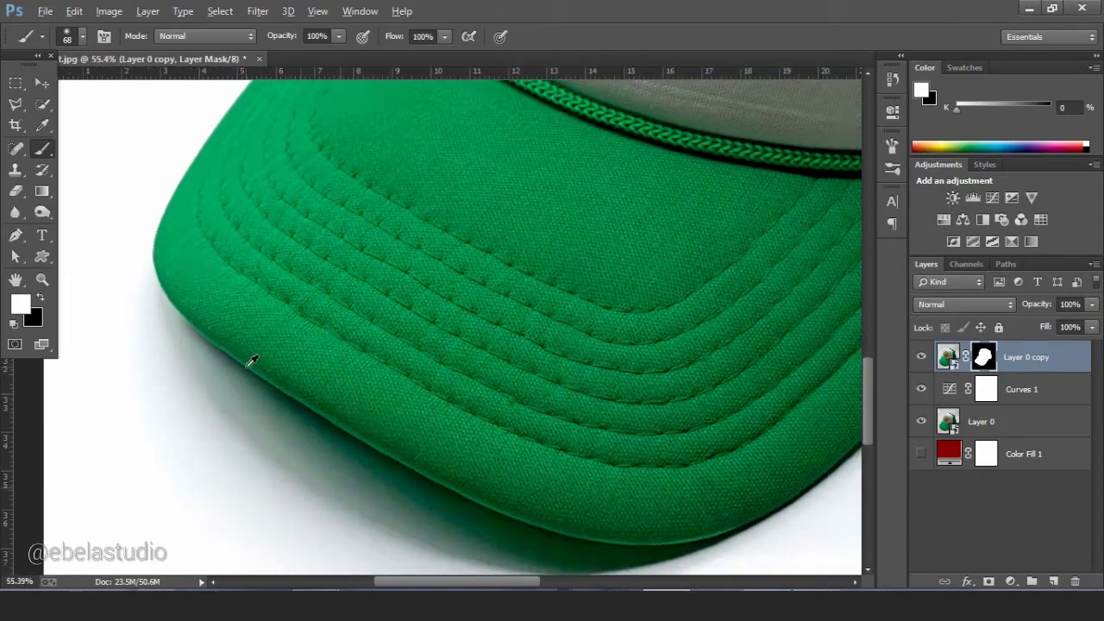
scroll(546, 485, down, 1)
scroll(489, 431, up, 1)
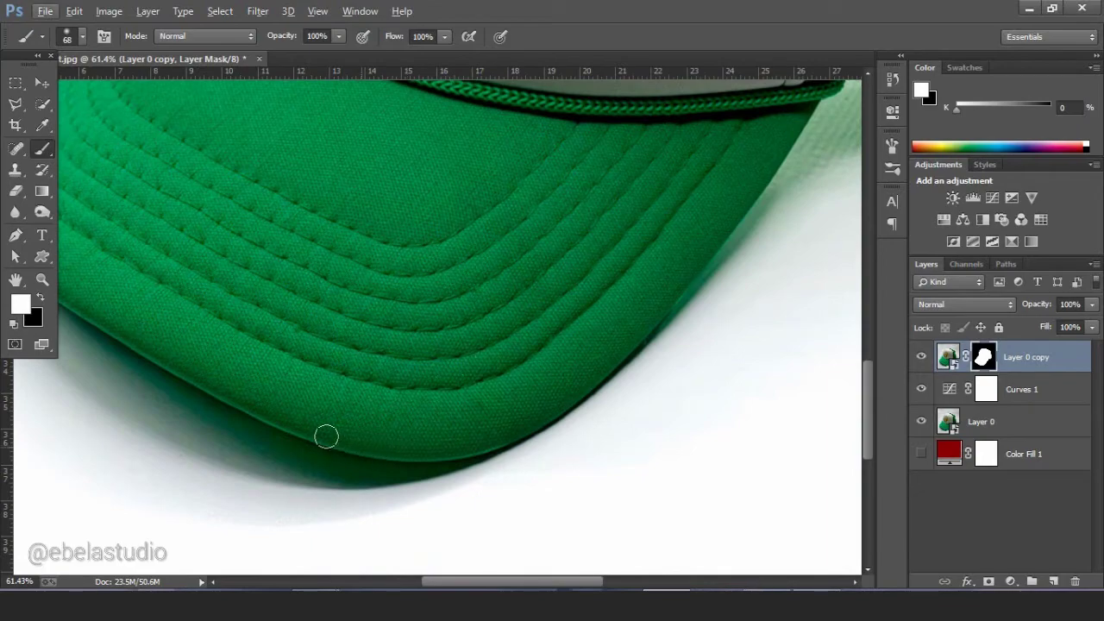
scroll(435, 441, down, 1)
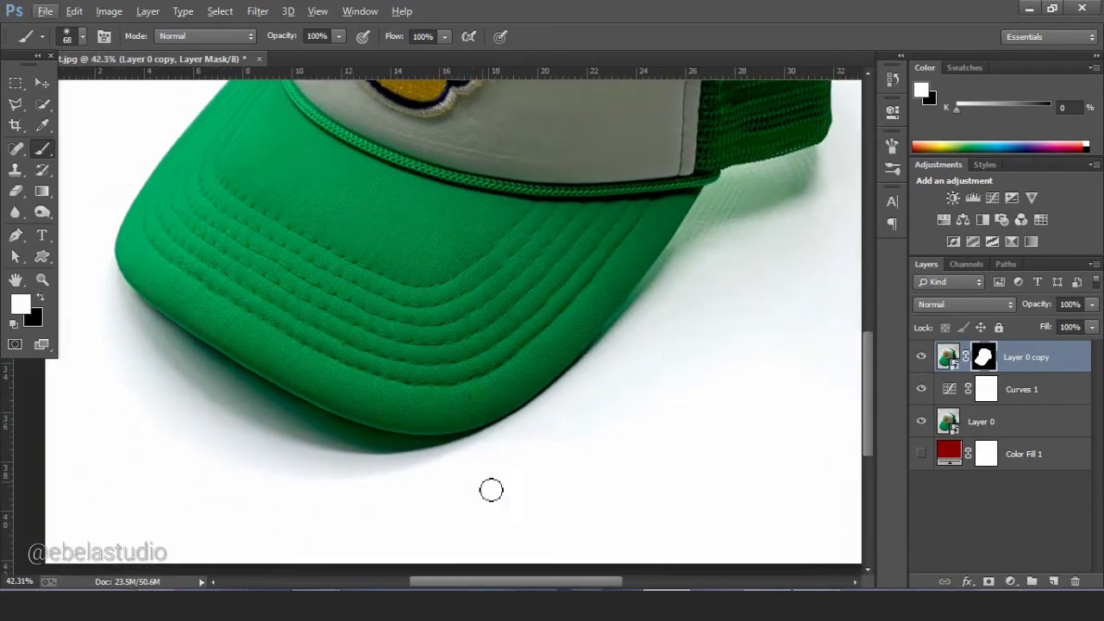
scroll(658, 362, up, 2)
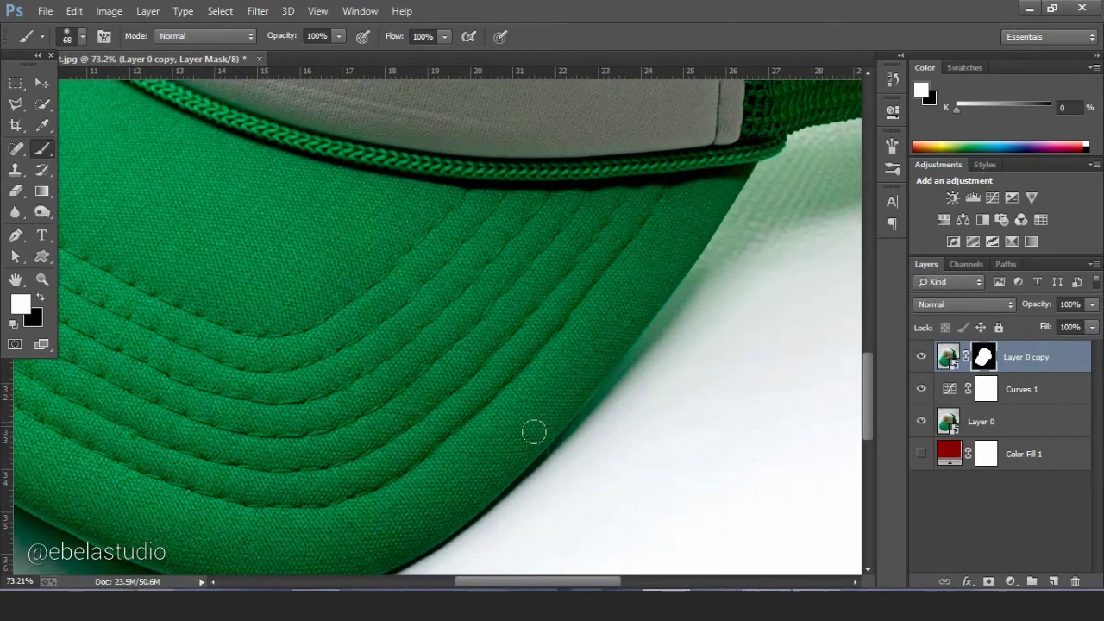
scroll(607, 333, down, 1)
scroll(503, 446, down, 1)
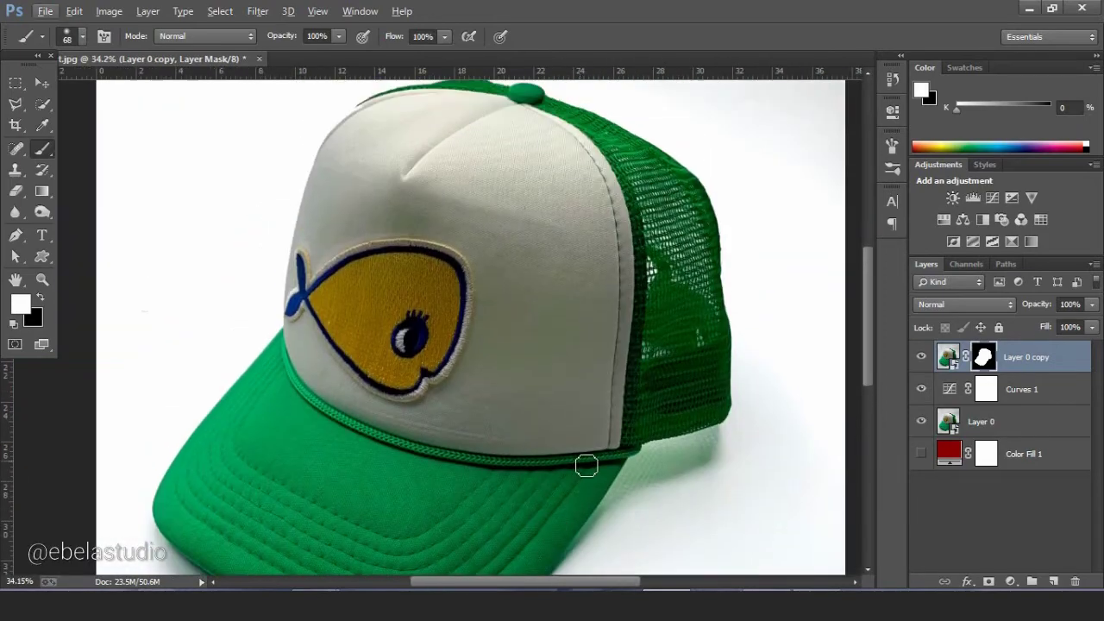
scroll(569, 238, up, 2)
scroll(562, 223, up, 3)
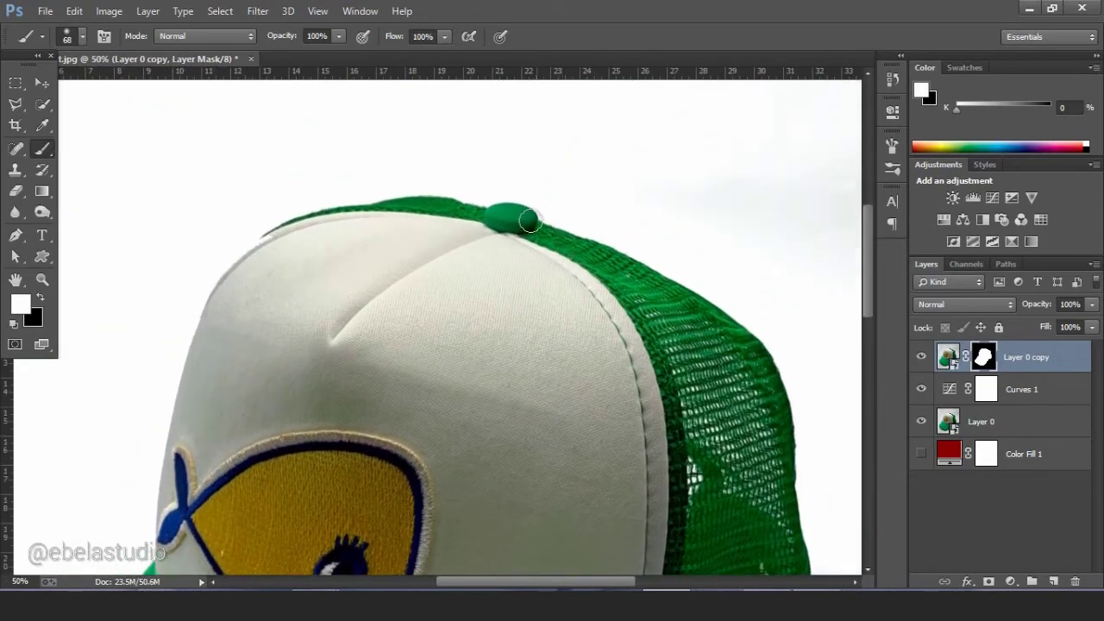
scroll(552, 216, up, 4)
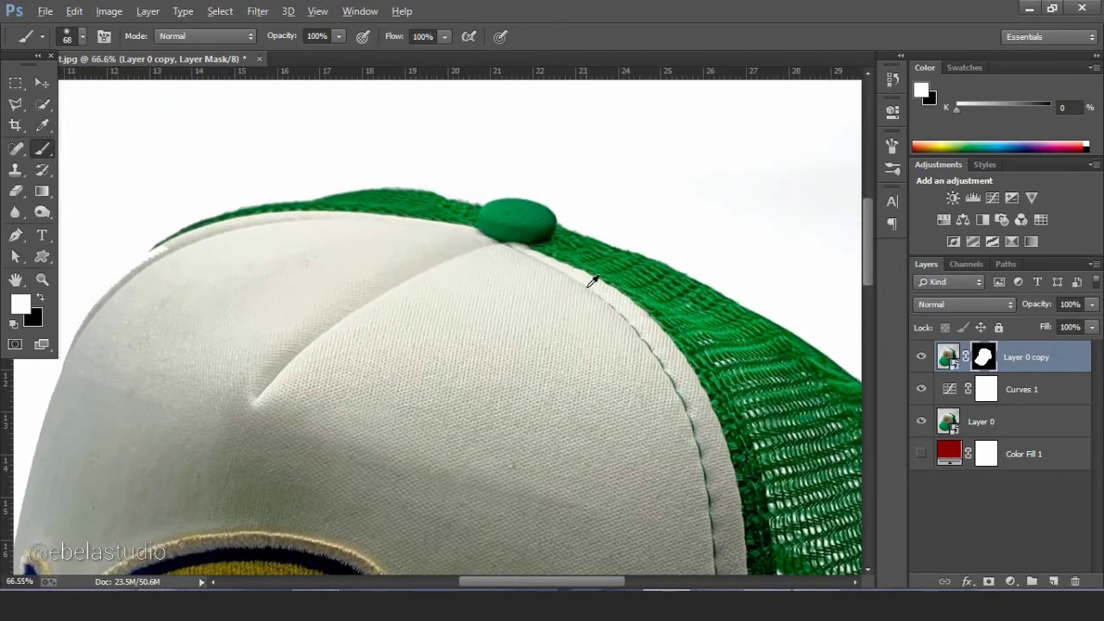
scroll(414, 203, down, 3)
scroll(559, 362, down, 2)
scroll(337, 455, up, 3)
scroll(337, 454, down, 2)
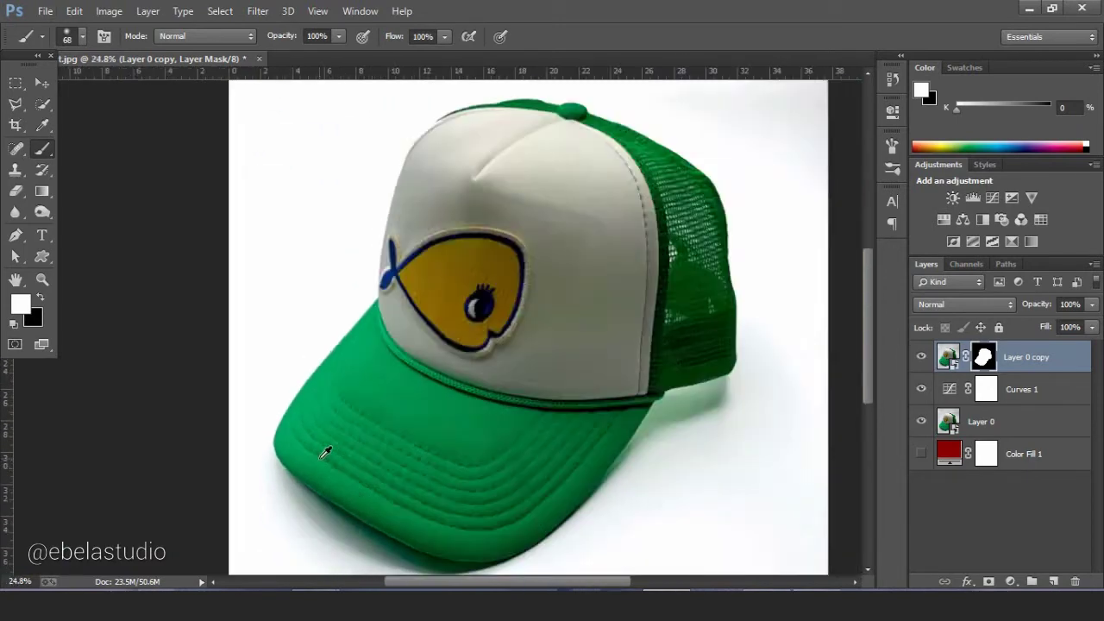
scroll(574, 362, down, 1)
scroll(574, 362, up, 1)
click(1051, 423)
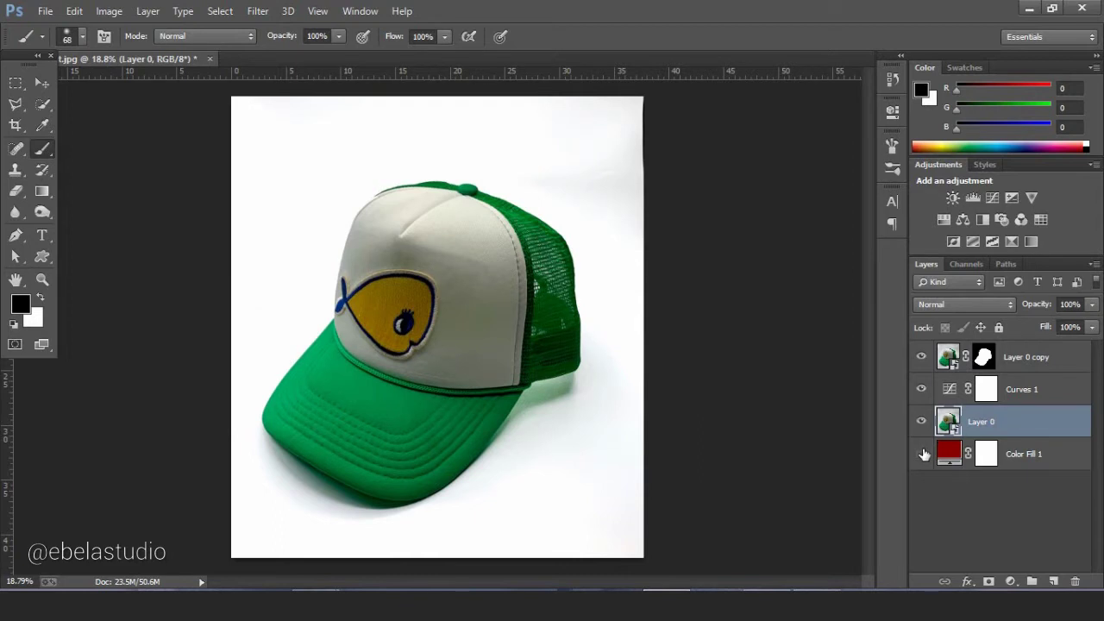
Add a white layer mask to Layer 0, enlarge the brush to 900 px, and select the Gradient Tool.
right_click(44, 156)
click(125, 147)
right_click(569, 154)
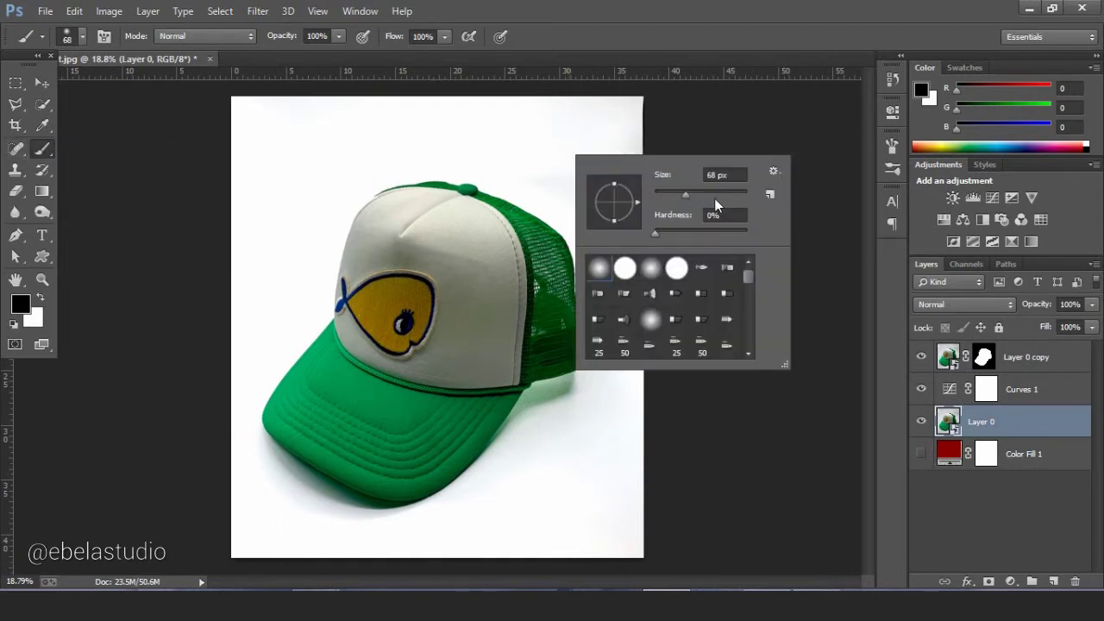
key(Return)
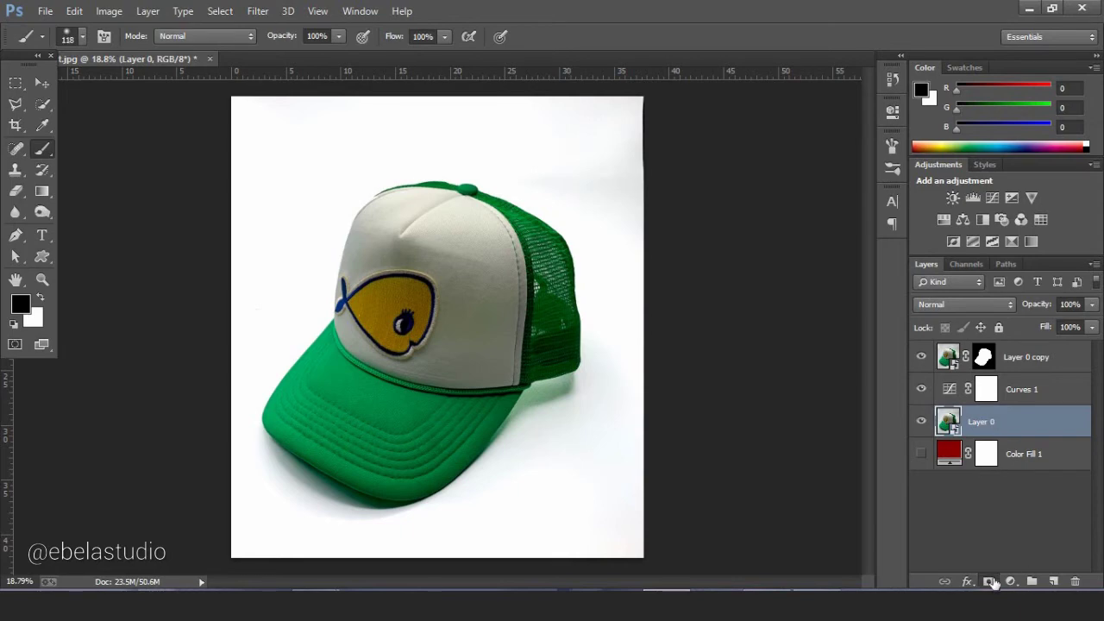
click(989, 581)
right_click(659, 207)
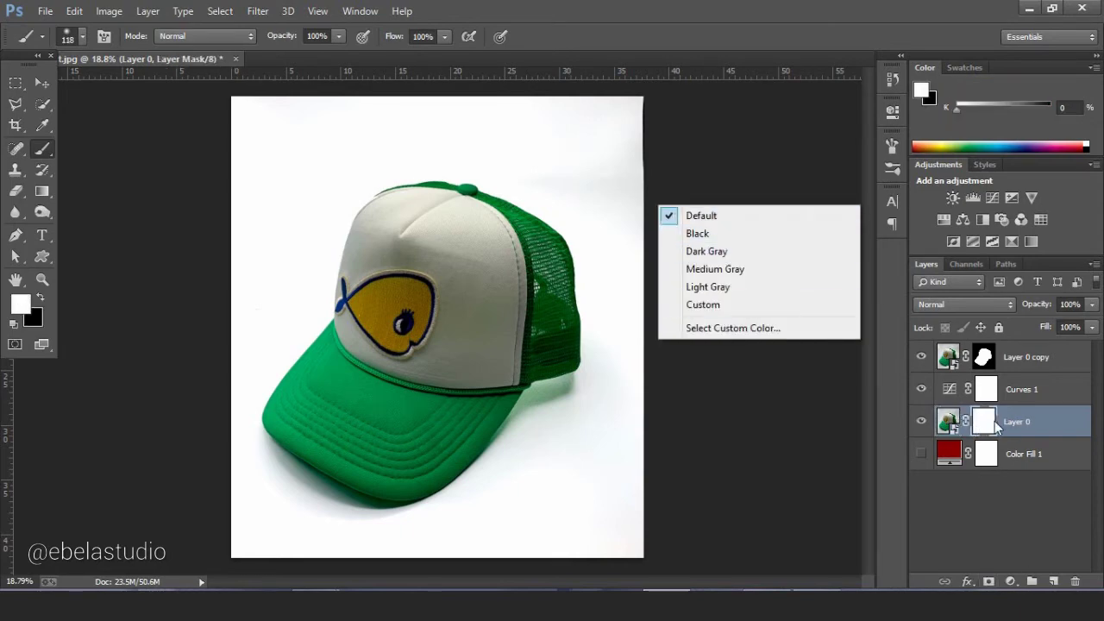
click(996, 427)
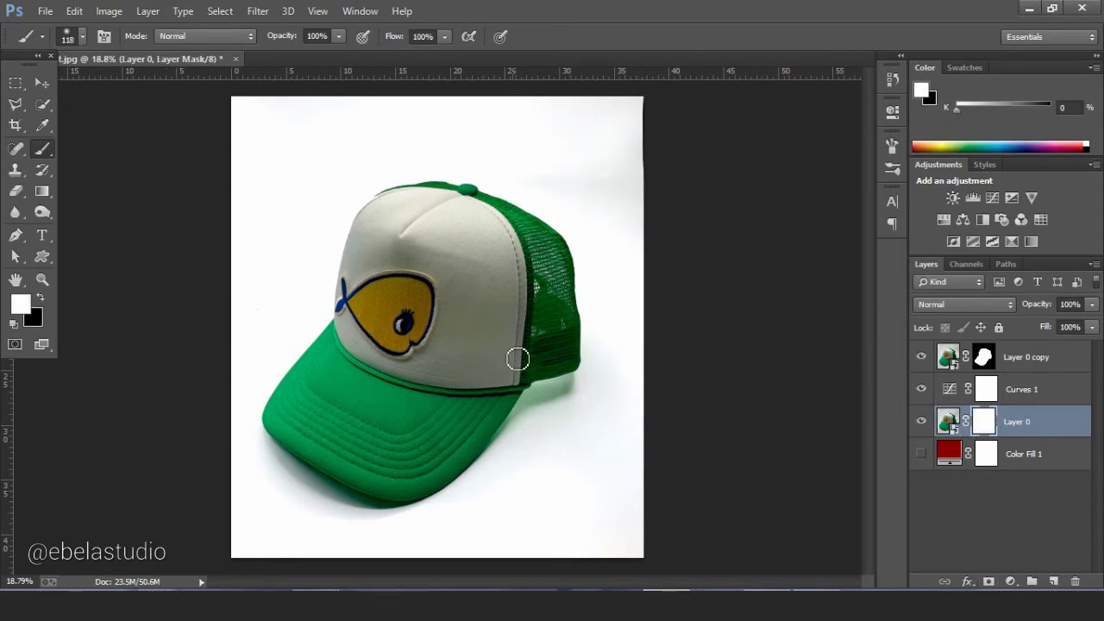
key(bracketright)
key(bracketright)
key(bracketright)
scroll(481, 302, down, 2)
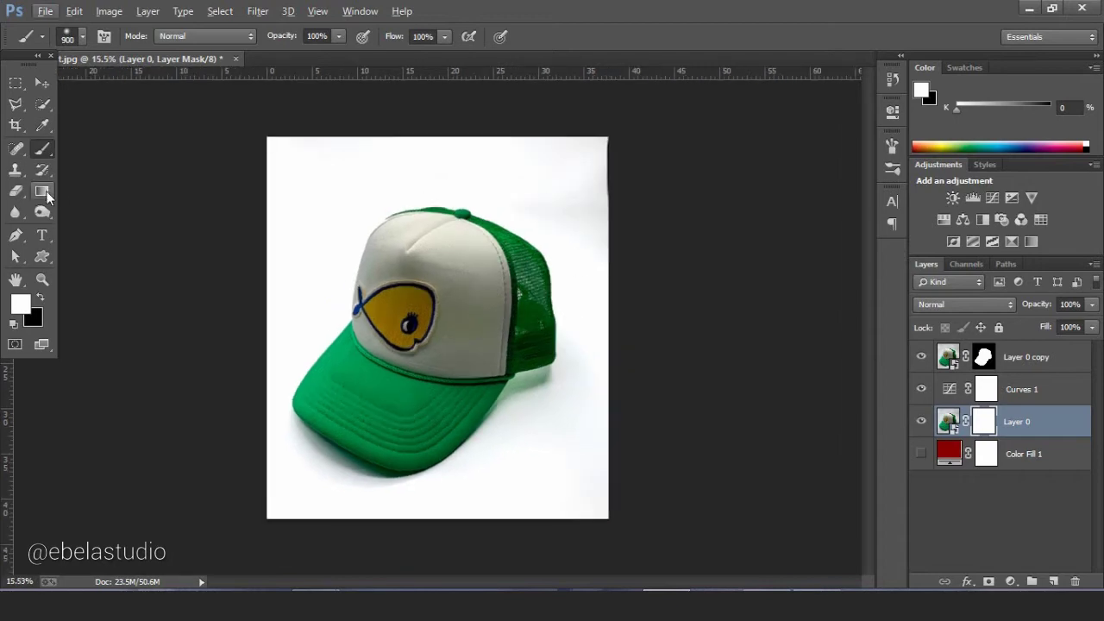
click(43, 192)
scroll(595, 143, up, 1)
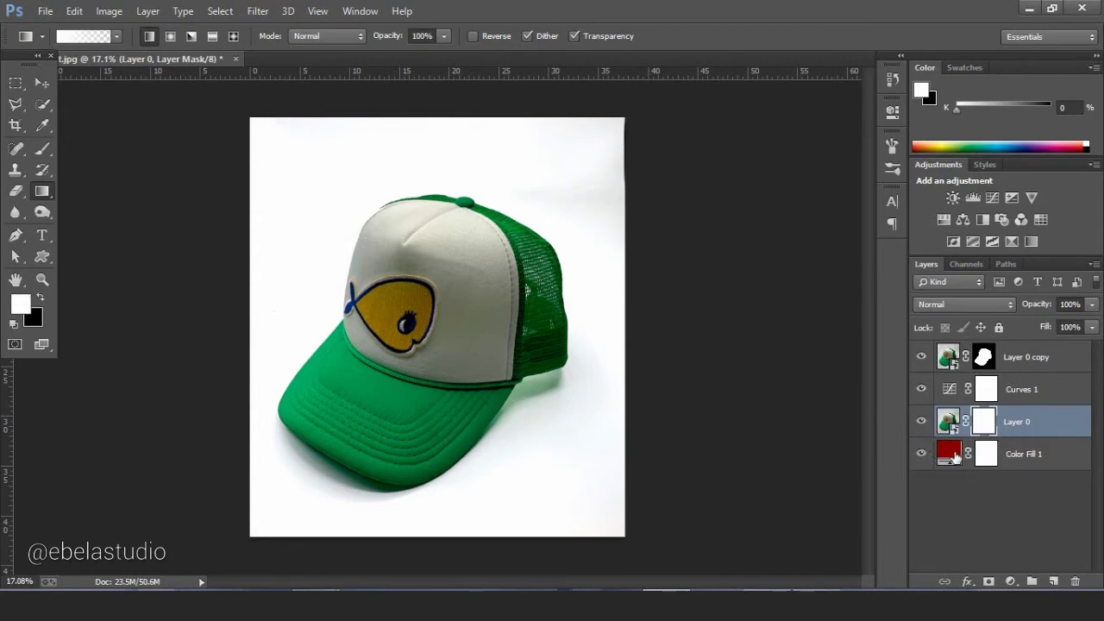
Set Color Fill 1 to white (#ffffff) and target Layer 0's mask.
double_click(948, 450)
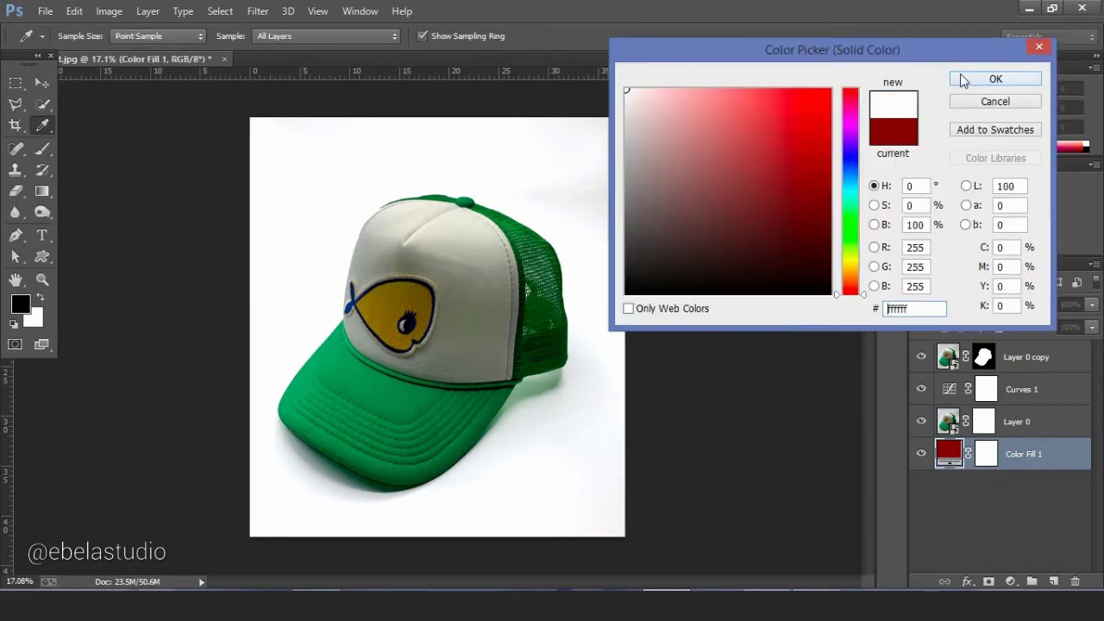
click(991, 79)
click(985, 421)
key(x)
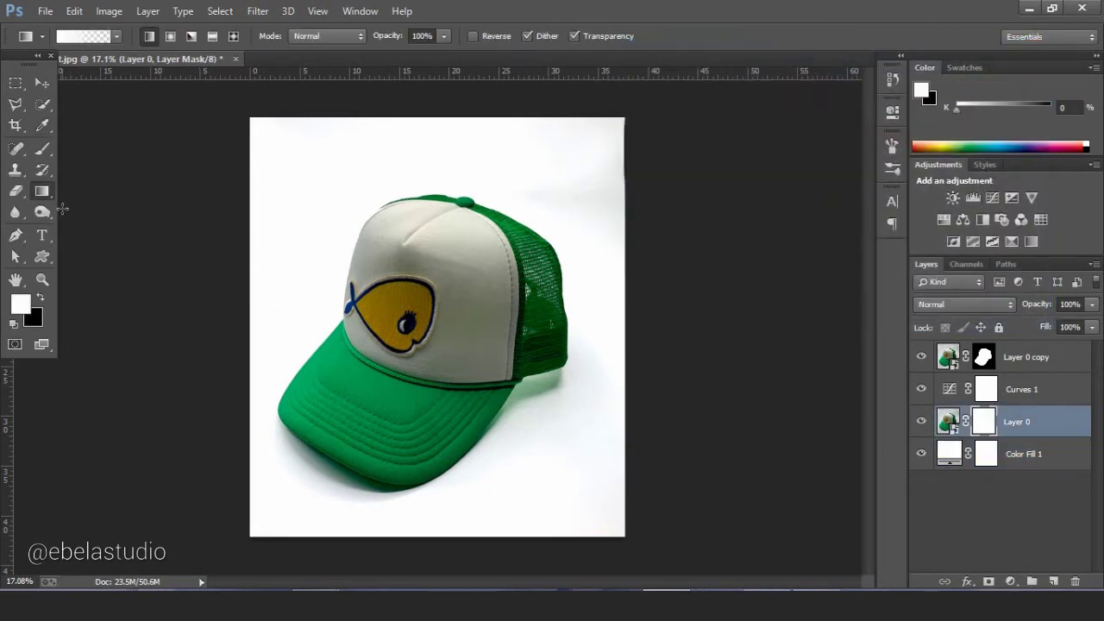
Drag black-to-white gradients down Layer 0's mask to fade out its top.
drag(501, 125, 509, 223)
key(x)
drag(515, 131, 522, 245)
drag(561, 131, 566, 238)
drag(442, 116, 435, 243)
drag(423, 149, 426, 229)
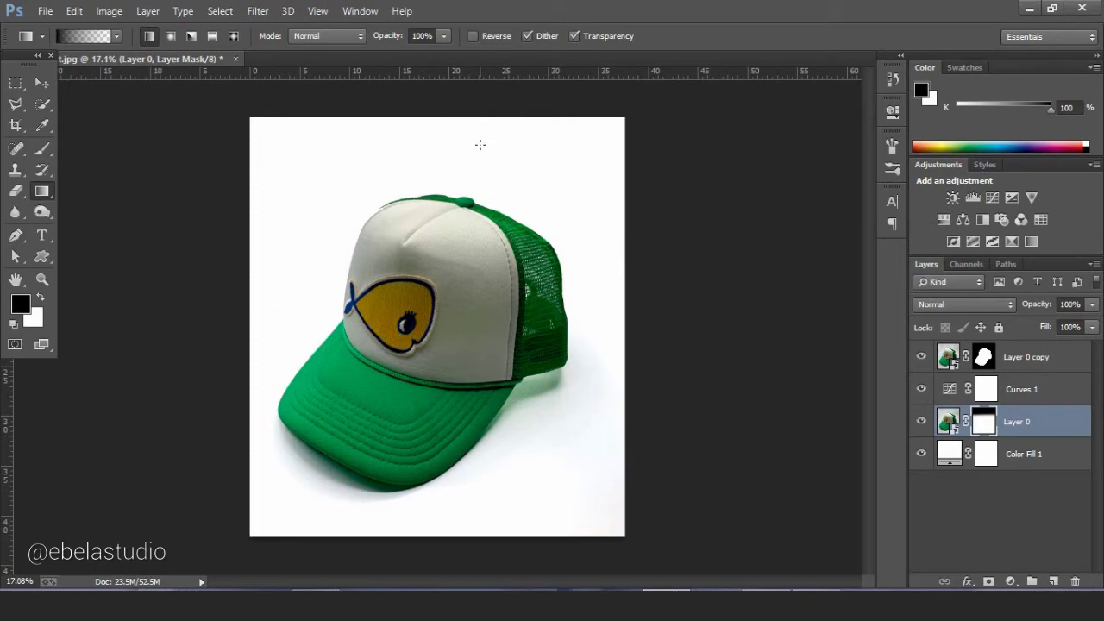
scroll(574, 304, up, 3)
scroll(670, 353, down, 2)
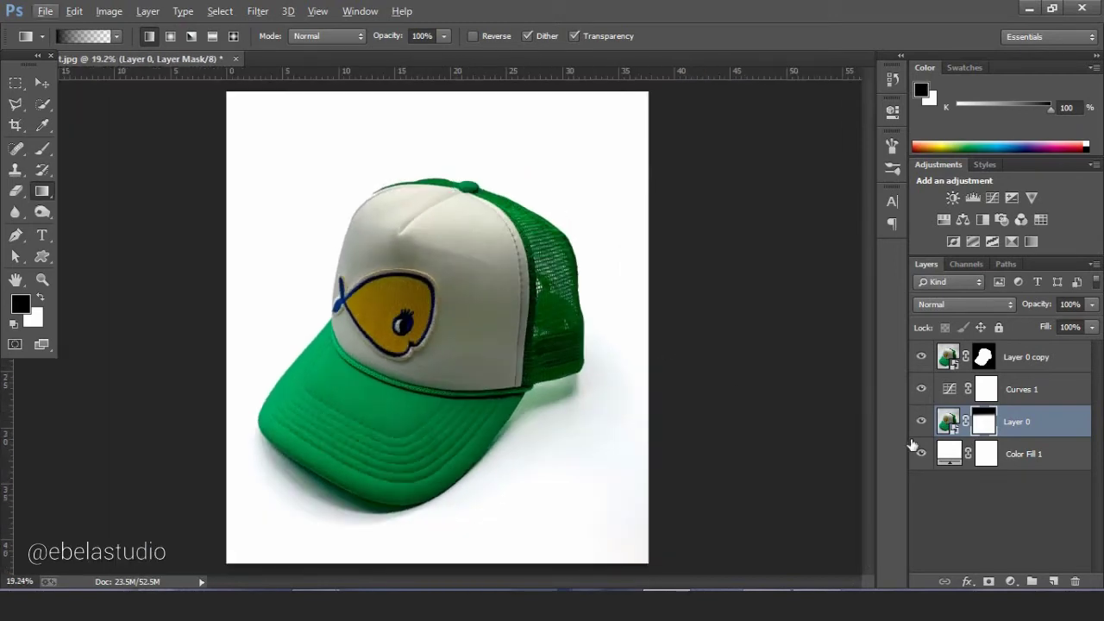
Toggle Layer 0's visibility to check the cap's shadow is kept.
click(921, 421)
click(920, 421)
key(x)
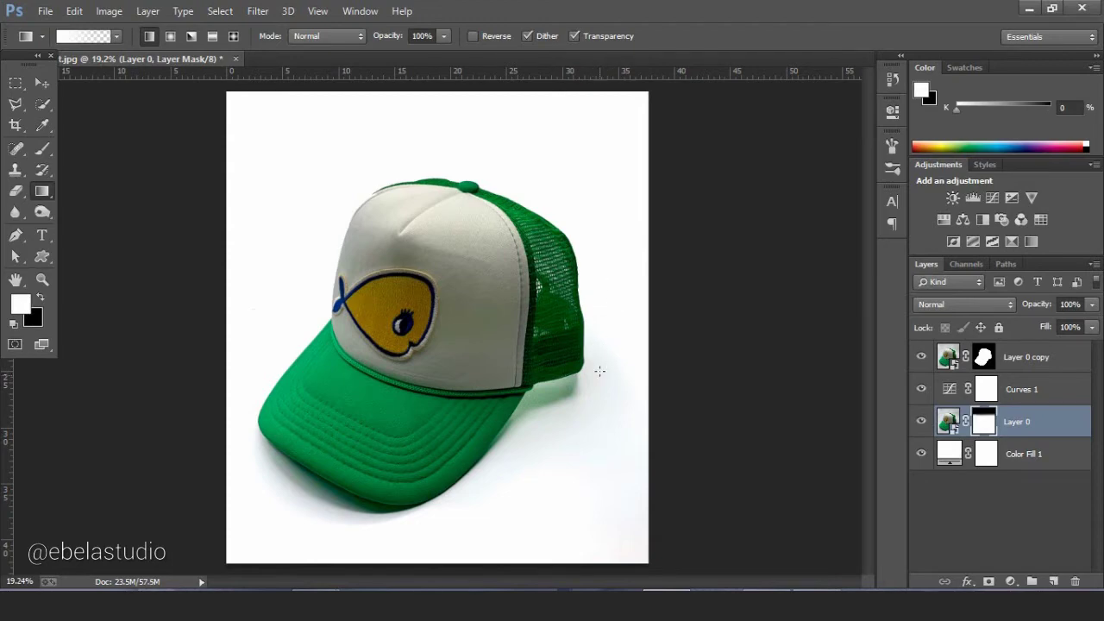
scroll(614, 365, up, 2)
click(921, 422)
click(921, 421)
scroll(628, 391, down, 1)
scroll(598, 374, down, 1)
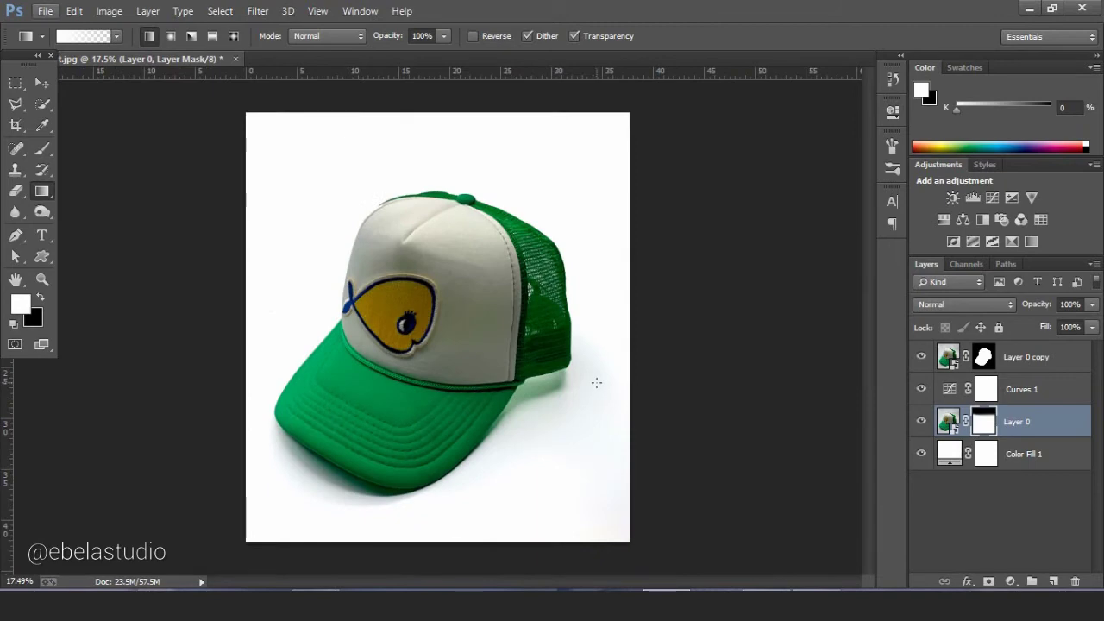
click(1001, 395)
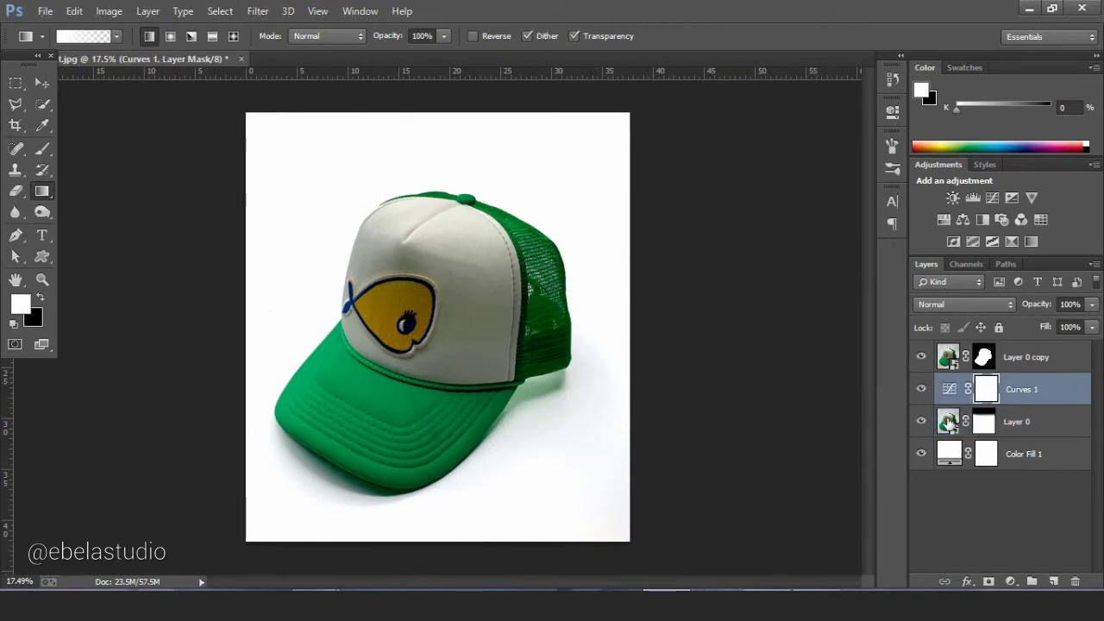
Add a Curves 2 adjustment that brightens the tones and invert its mask.
click(1007, 581)
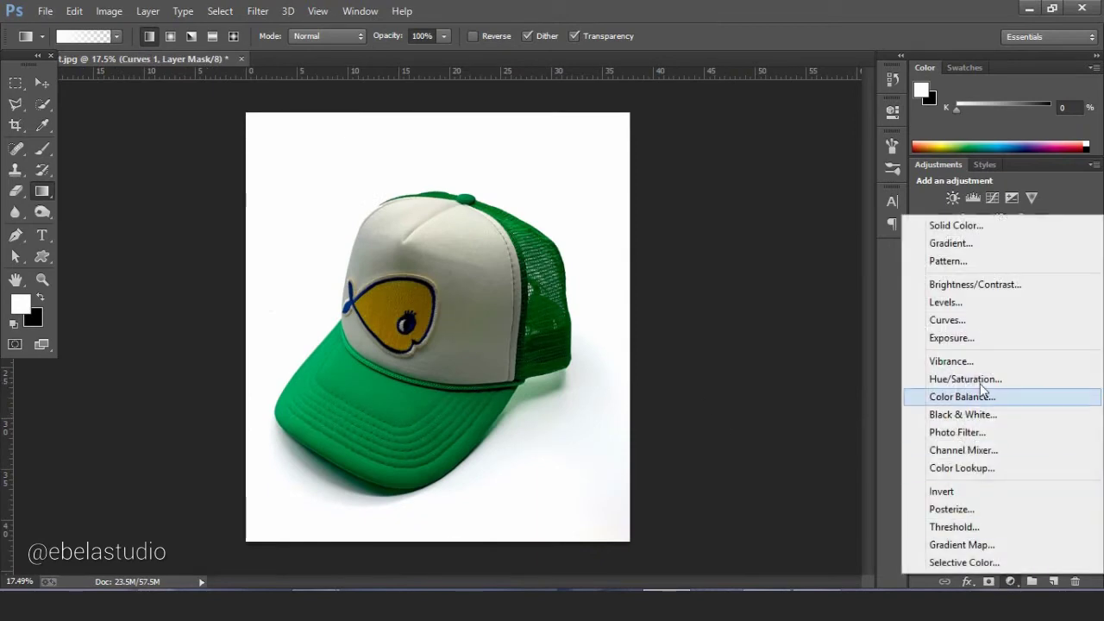
click(969, 326)
mouse_move(781, 276)
mouse_down()
mouse_move(776, 266)
mouse_move(768, 290)
mouse_move(748, 290)
mouse_move(757, 285)
mouse_up()
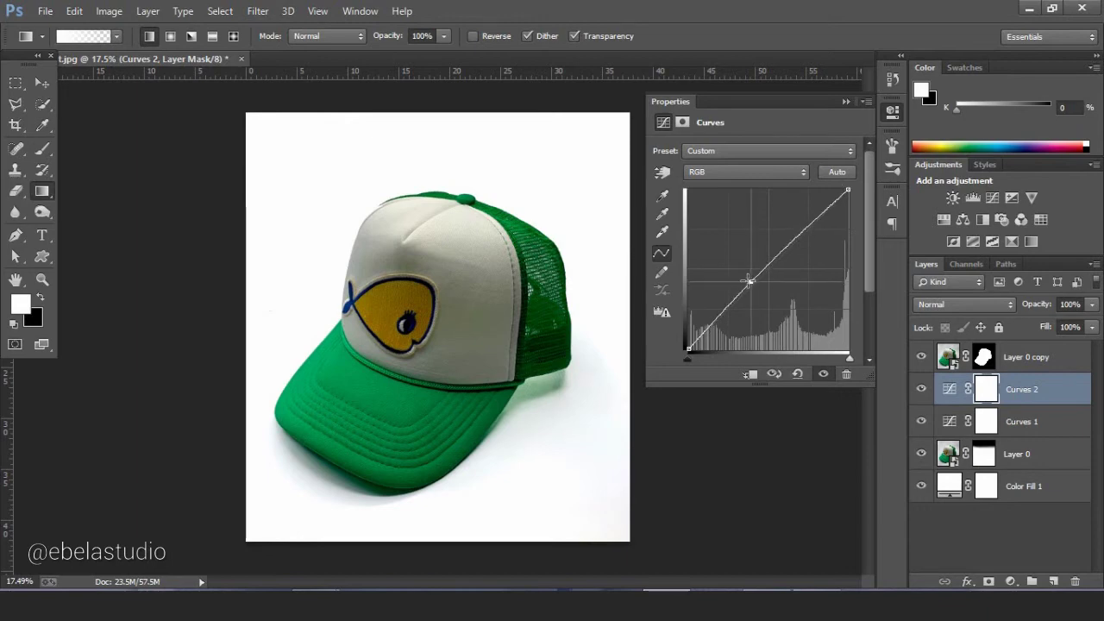
click(846, 102)
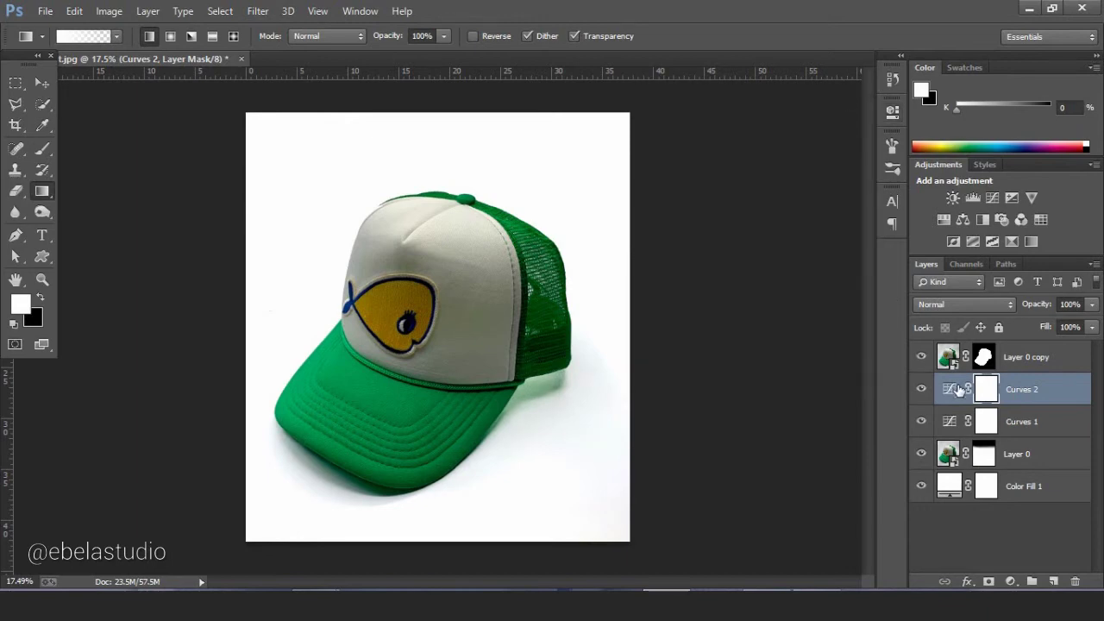
key(ctrl+i)
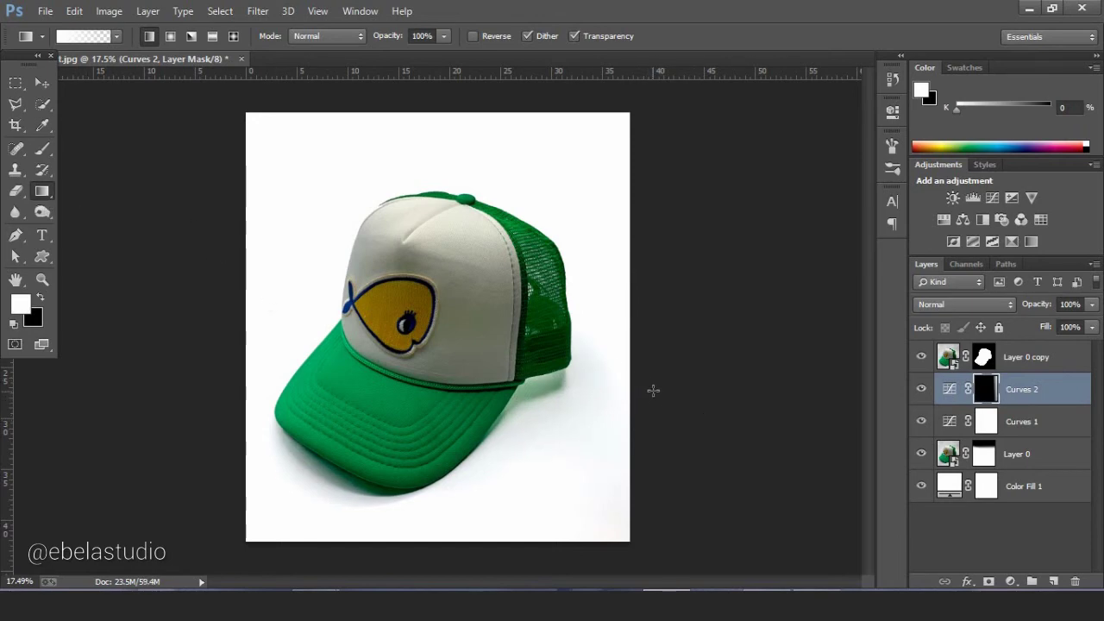
Drag a horizontal gradient on the Curves 2 mask so it lightens the right side.
scroll(653, 392, up, 1)
scroll(645, 402, up, 1)
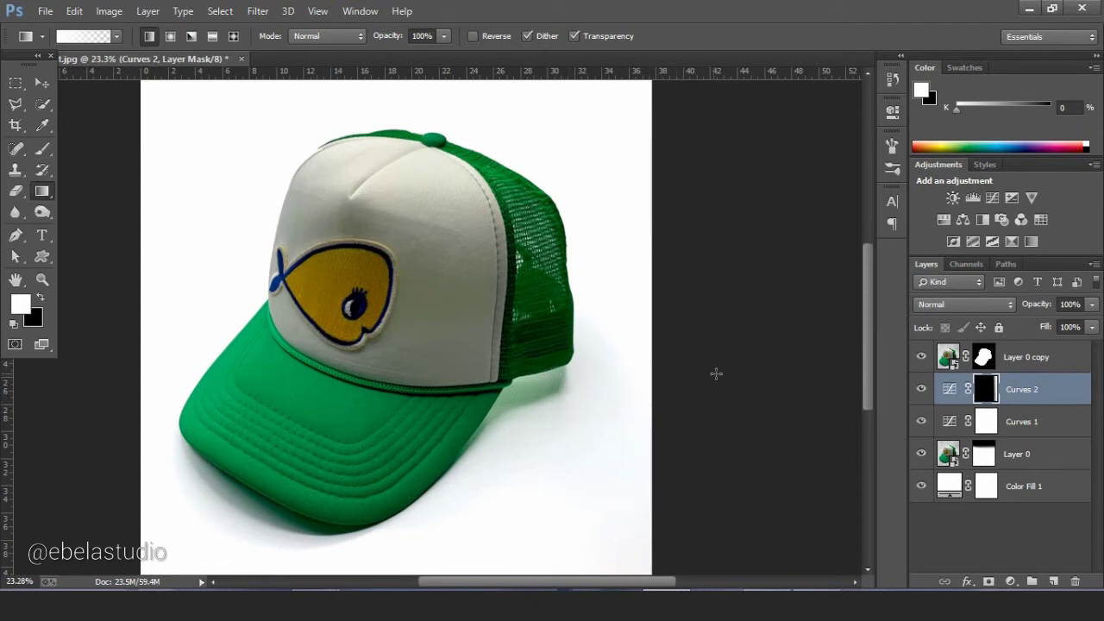
scroll(715, 373, down, 1)
scroll(744, 387, down, 1)
drag(640, 388, 569, 388)
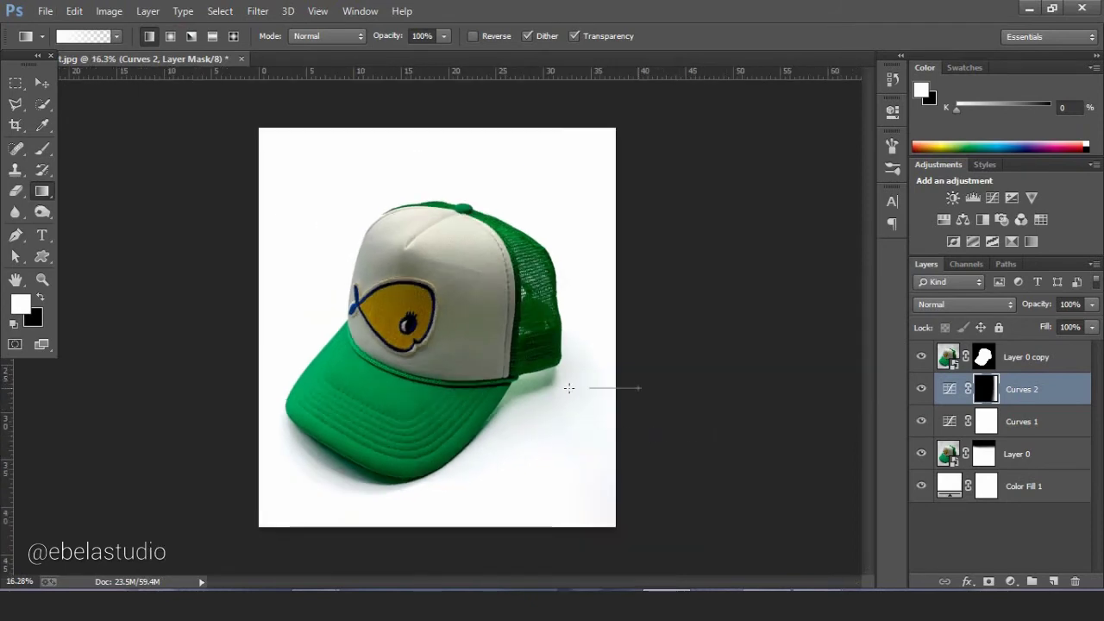
scroll(636, 395, up, 1)
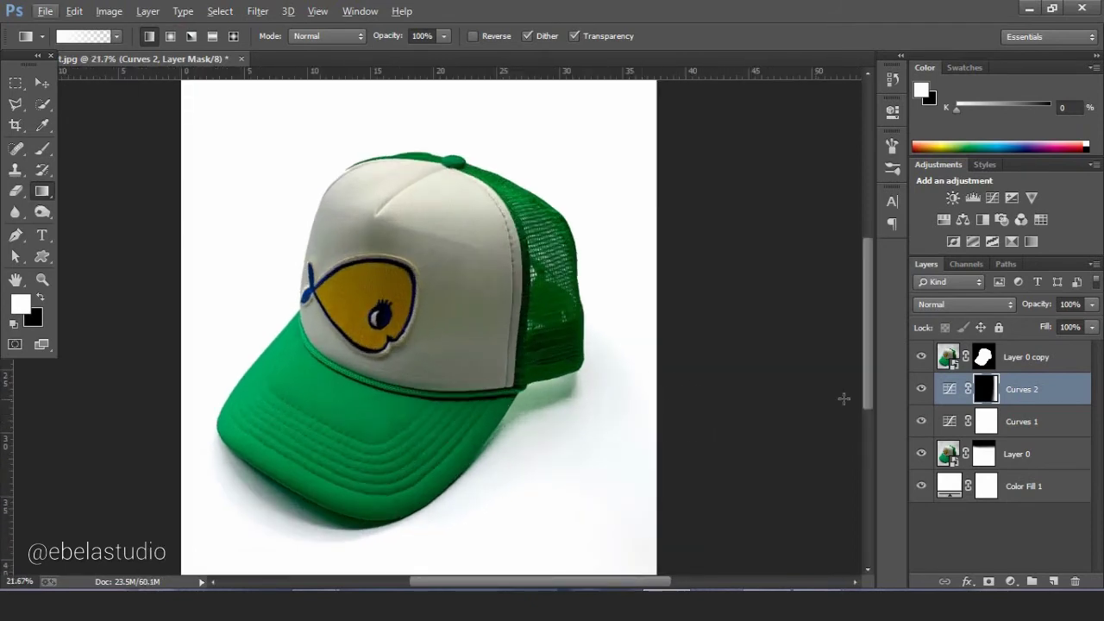
click(921, 389)
scroll(733, 390, up, 2)
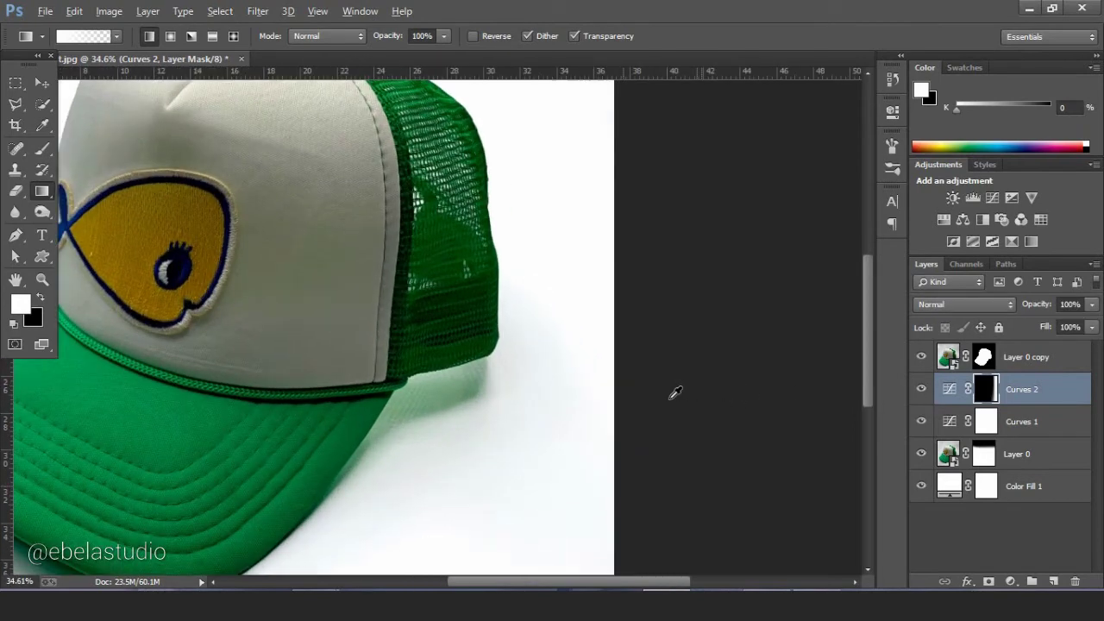
click(921, 389)
scroll(650, 394, down, 1)
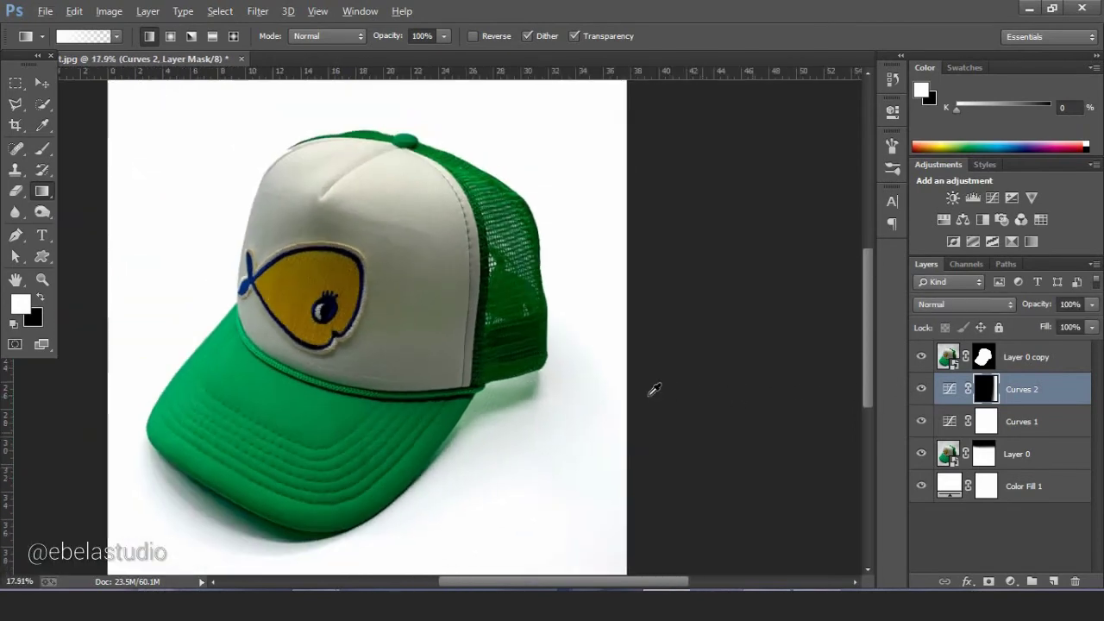
scroll(651, 394, down, 1)
scroll(649, 394, down, 1)
click(1025, 360)
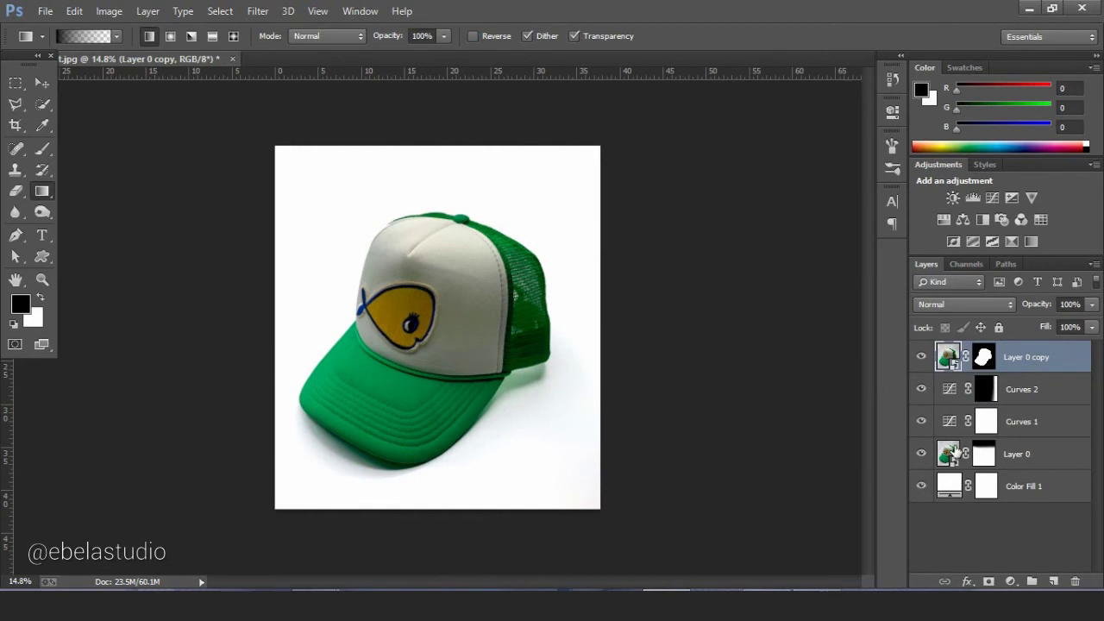
Add a Brightness/Contrast adjustment clipped to Layer 0 copy, with Brightness raised to 27.
click(1010, 581)
click(1015, 286)
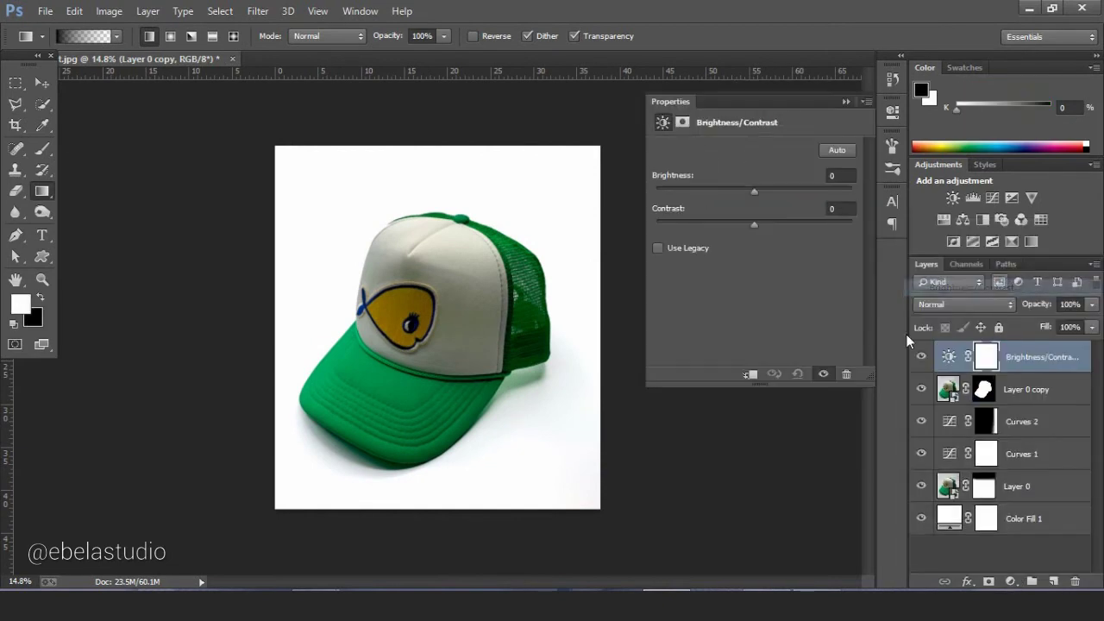
click(749, 375)
drag(754, 189, 767, 188)
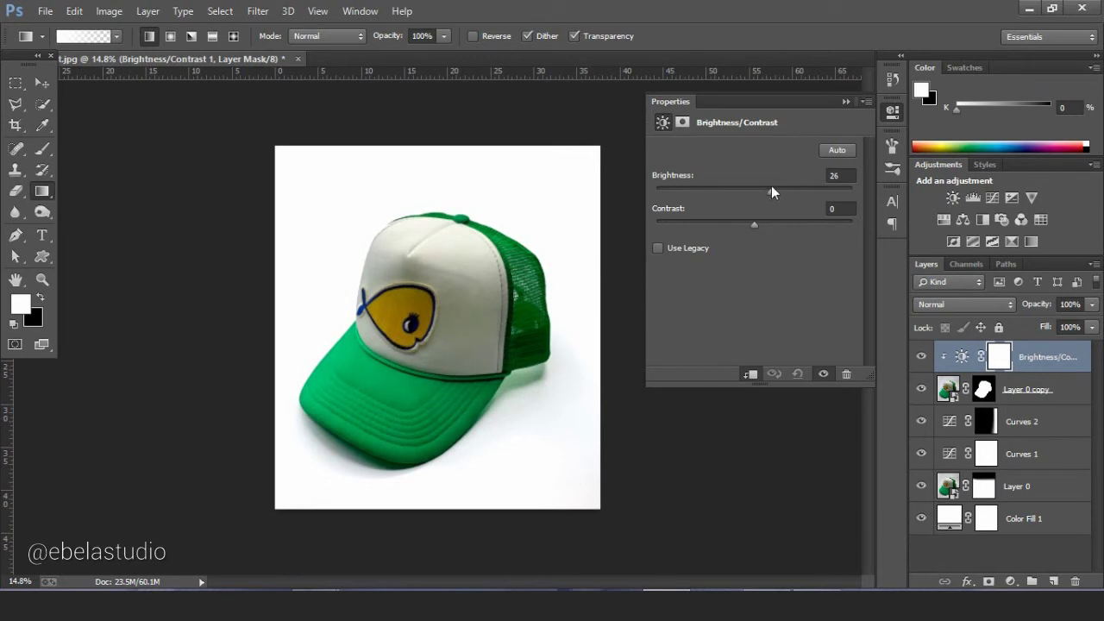
drag(769, 184, 769, 183)
click(840, 101)
Toggle Brightness/Contrast 1 off and on to compare the brightened cap.
click(921, 357)
click(921, 357)
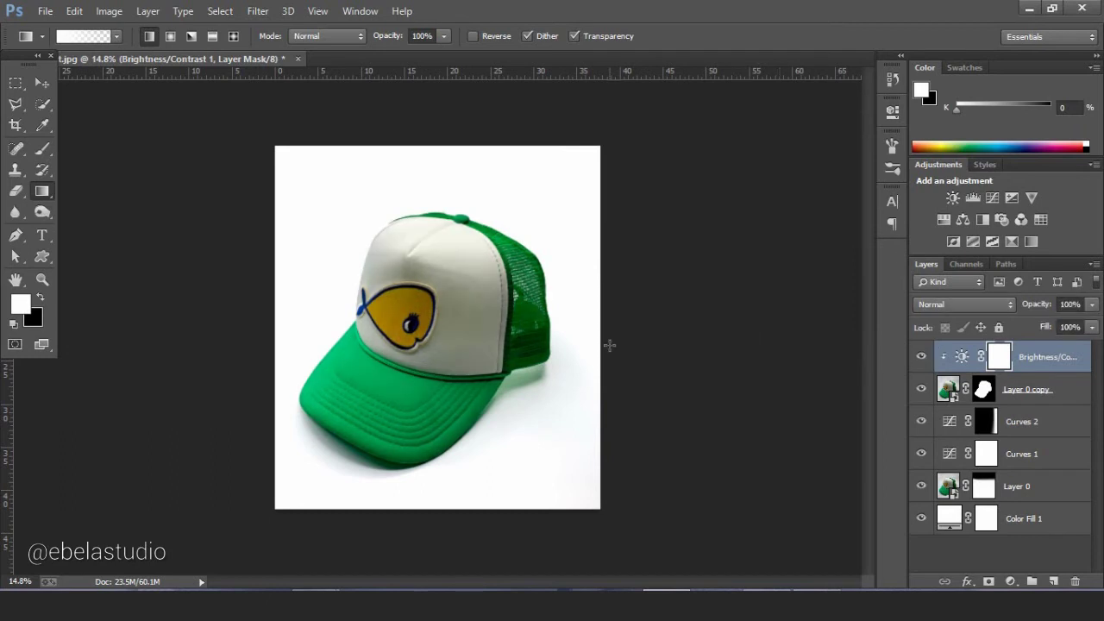
click(921, 357)
click(921, 357)
scroll(529, 344, down, 2)
click(40, 82)
scroll(534, 441, up, 1)
scroll(509, 443, down, 1)
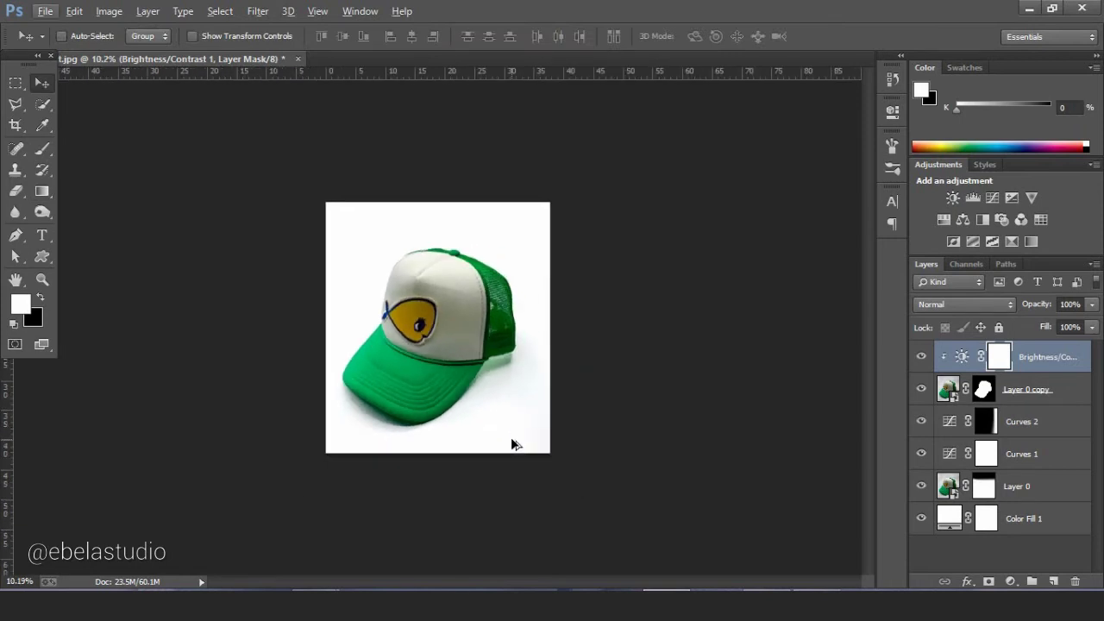
scroll(474, 464, up, 3)
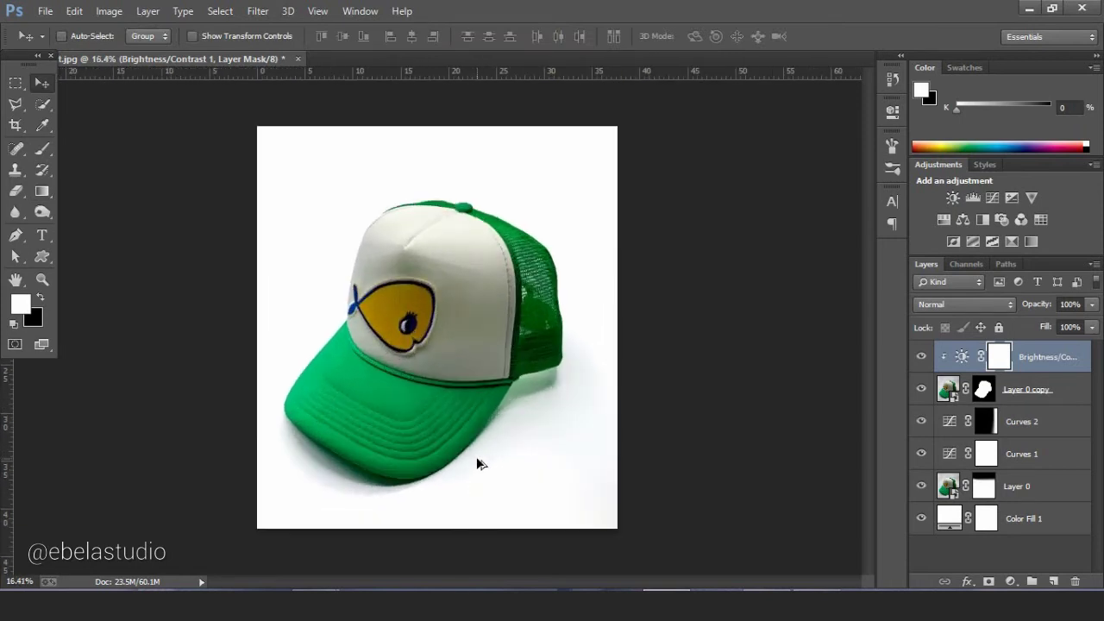
scroll(477, 459, down, 1)
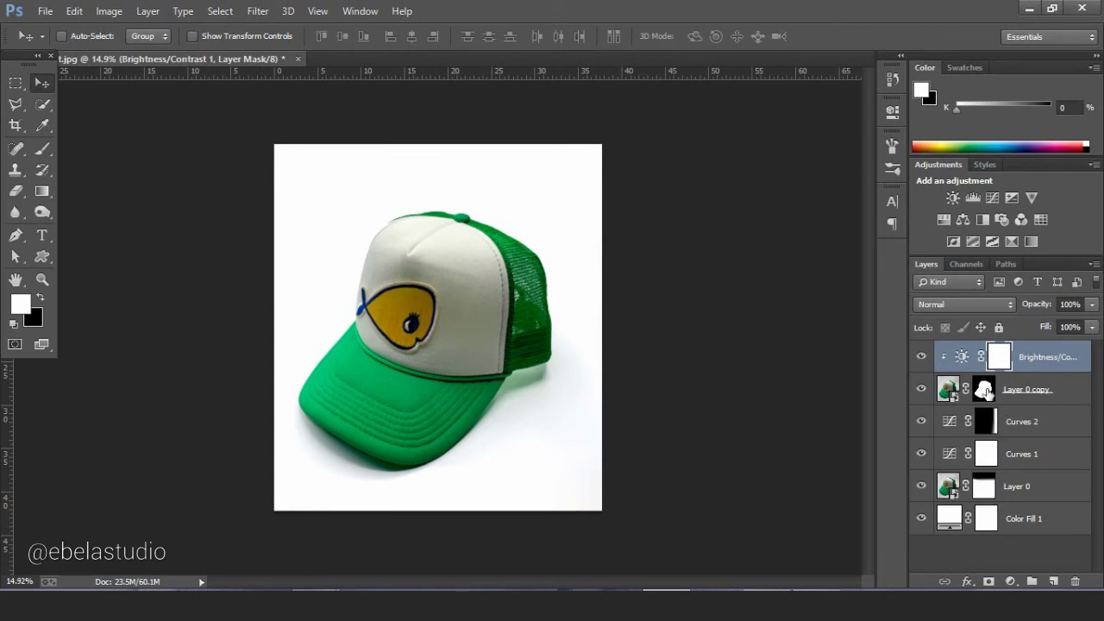
Target the Layer 0 copy mask and set up a soft 261 px brush.
click(985, 392)
click(43, 151)
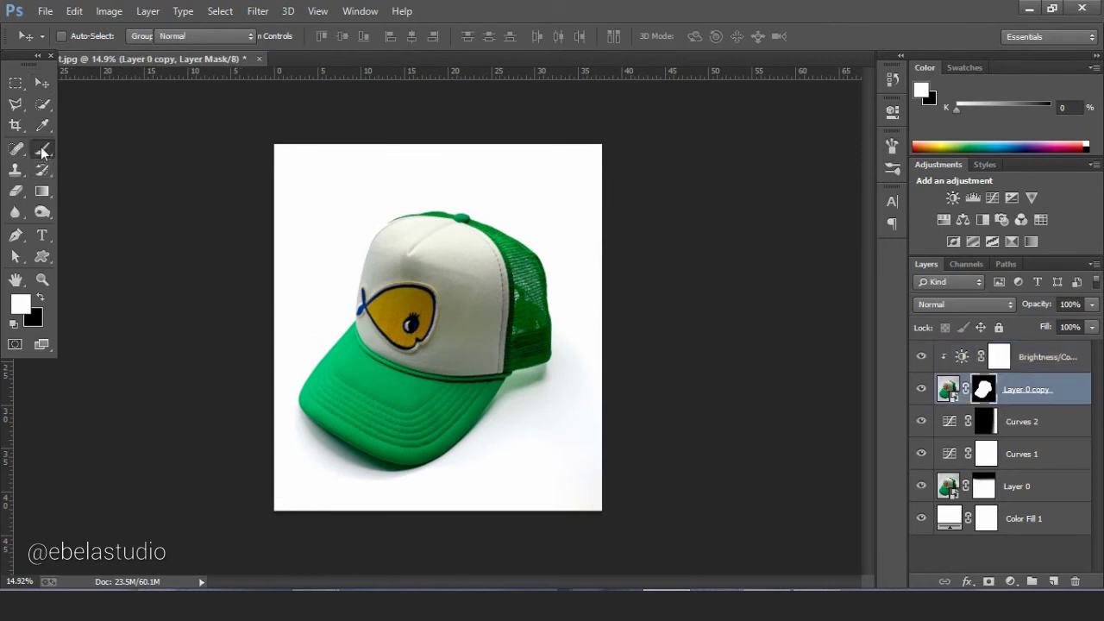
scroll(153, 212, up, 1)
scroll(500, 414, up, 2)
right_click(607, 373)
drag(771, 412, 733, 412)
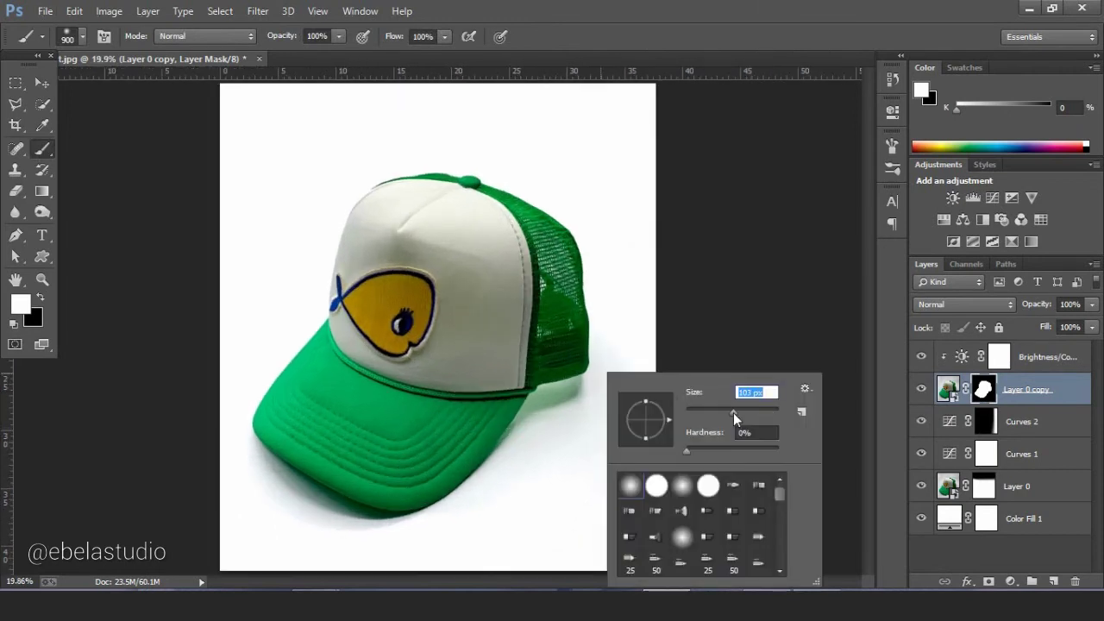
key(Return)
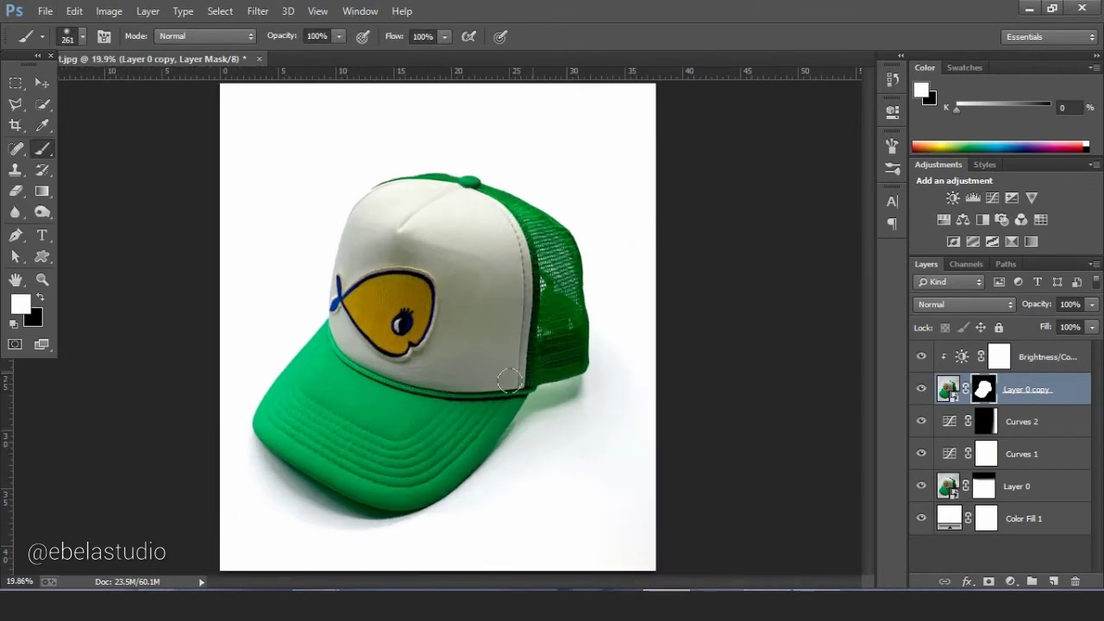
Zoom along the cap's back edge to check the mask where the mesh meets the crown.
scroll(556, 369, up, 1)
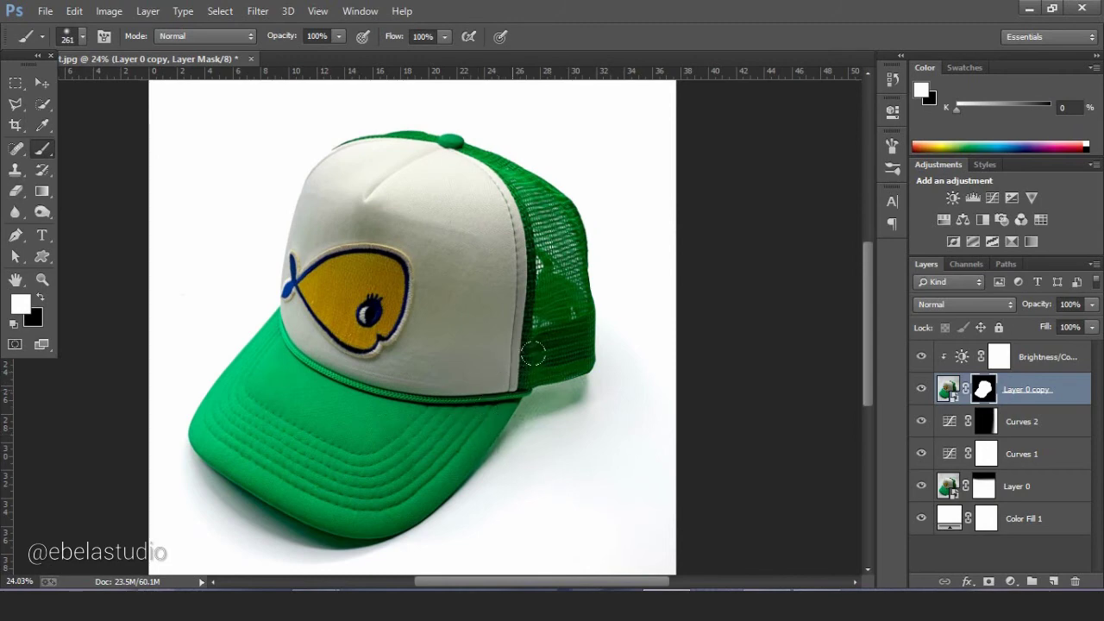
scroll(525, 388, down, 1)
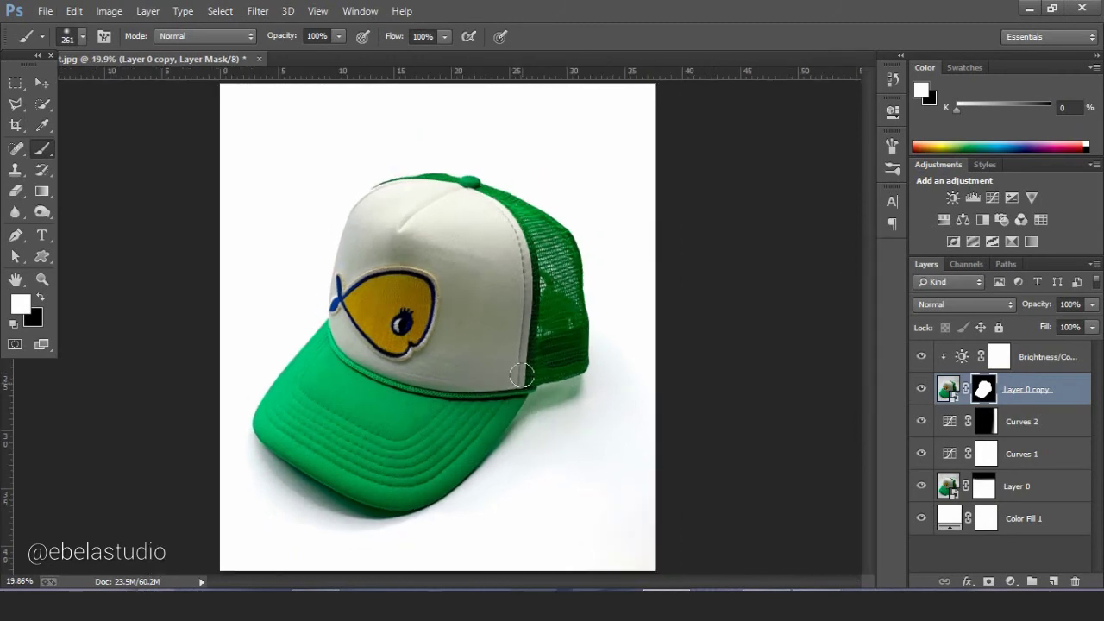
scroll(527, 382, down, 2)
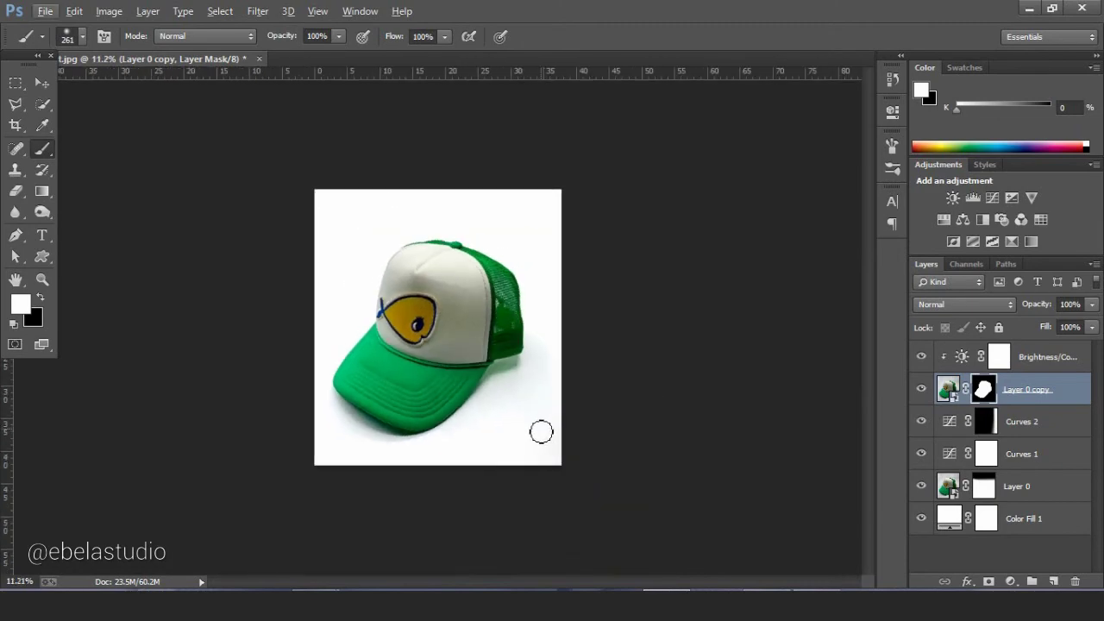
scroll(539, 422, up, 2)
scroll(539, 353, up, 1)
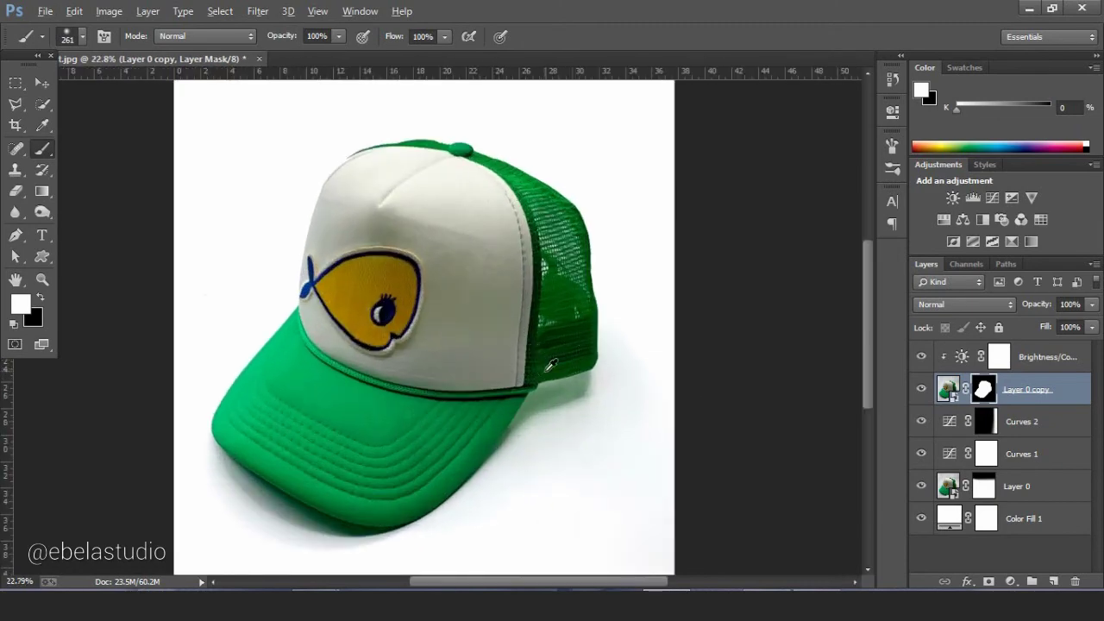
scroll(549, 365, up, 1)
scroll(539, 364, down, 1)
scroll(529, 362, down, 2)
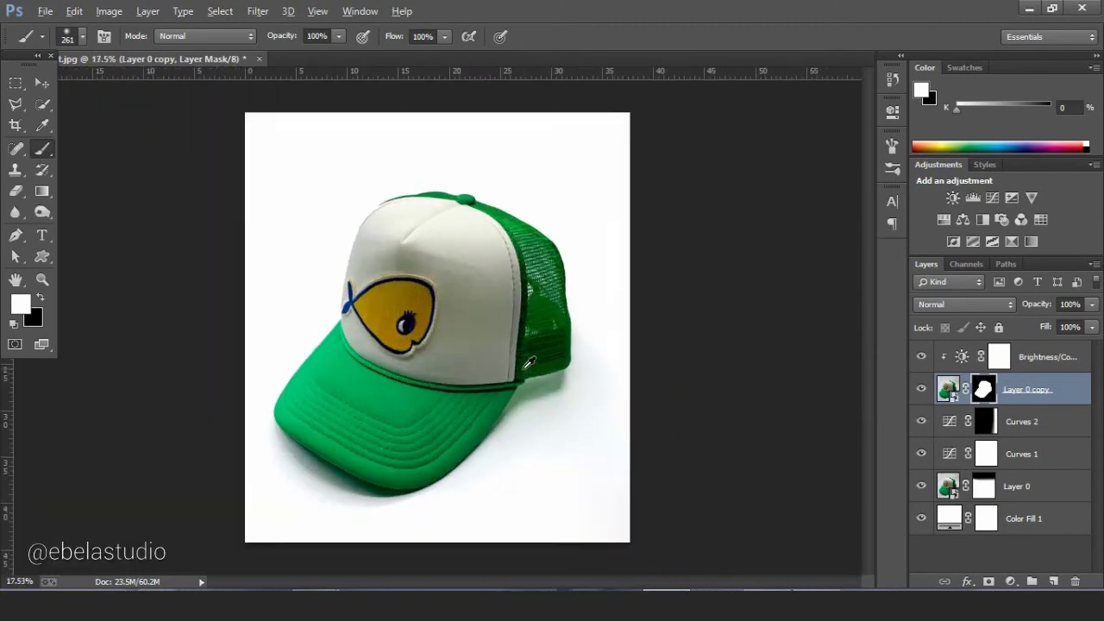
scroll(529, 362, up, 1)
scroll(500, 422, down, 1)
scroll(483, 424, down, 2)
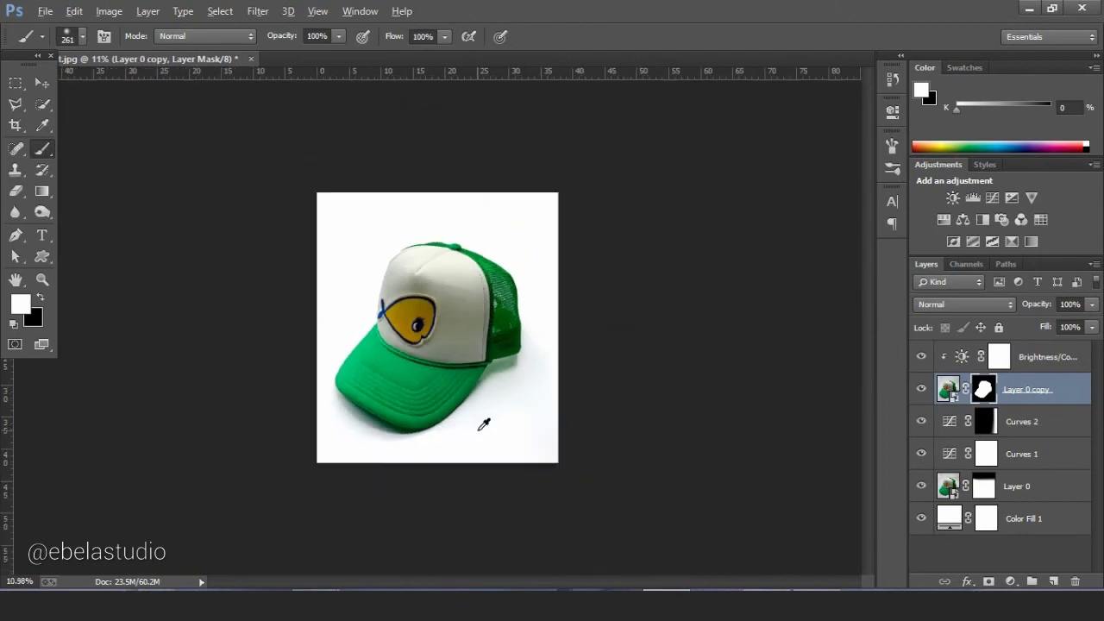
scroll(556, 470, up, 2)
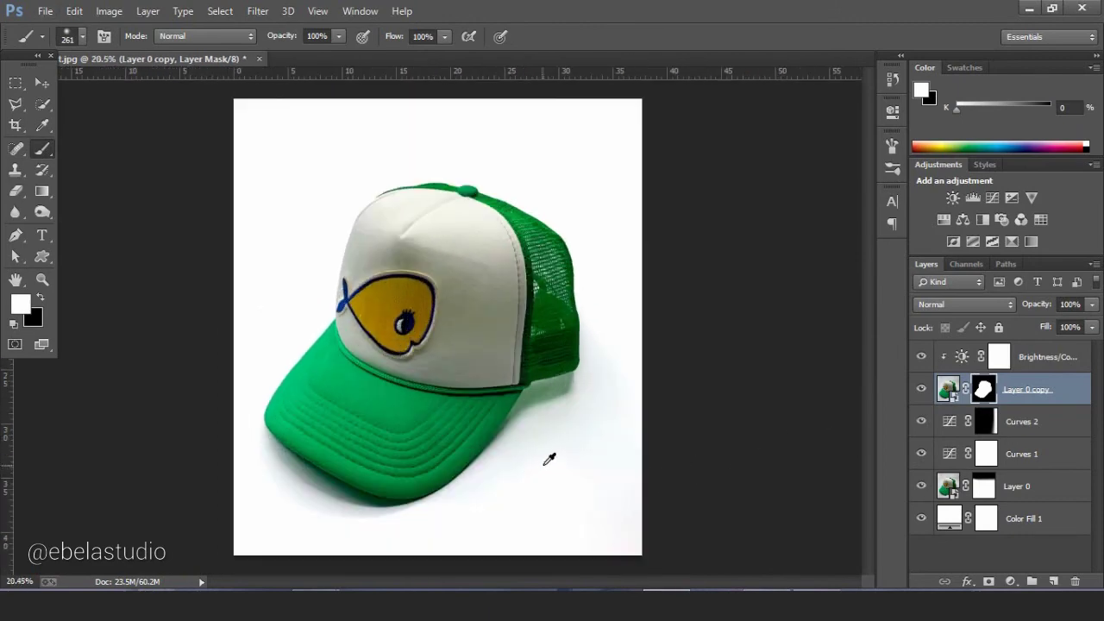
scroll(547, 459, up, 2)
scroll(584, 454, up, 1)
scroll(557, 434, up, 1)
scroll(560, 442, down, 2)
scroll(557, 444, down, 1)
scroll(554, 444, down, 1)
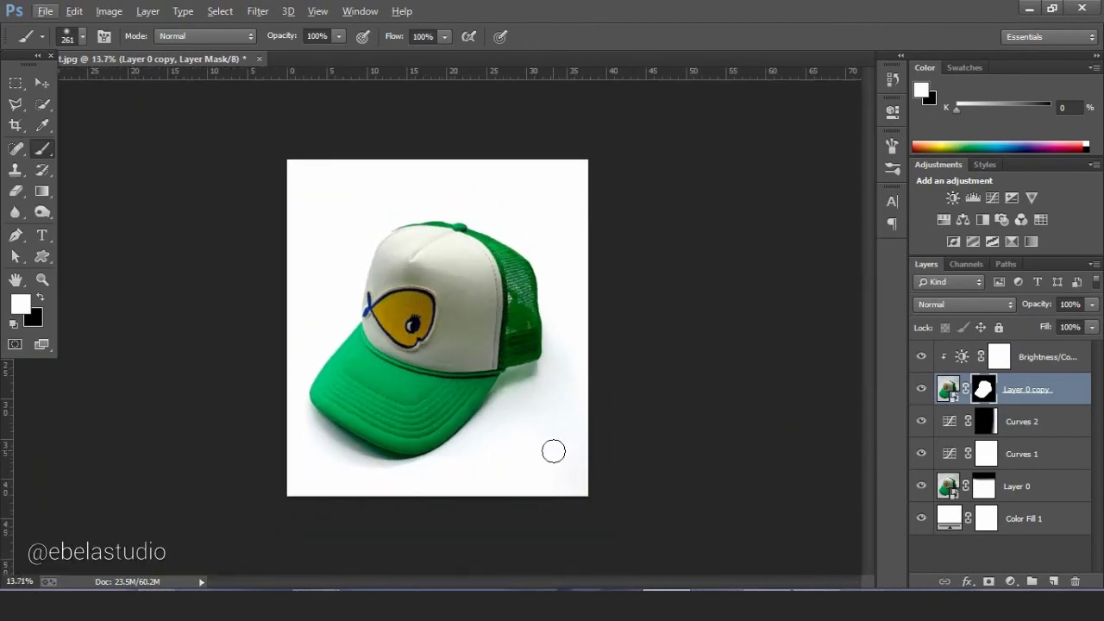
key(v)
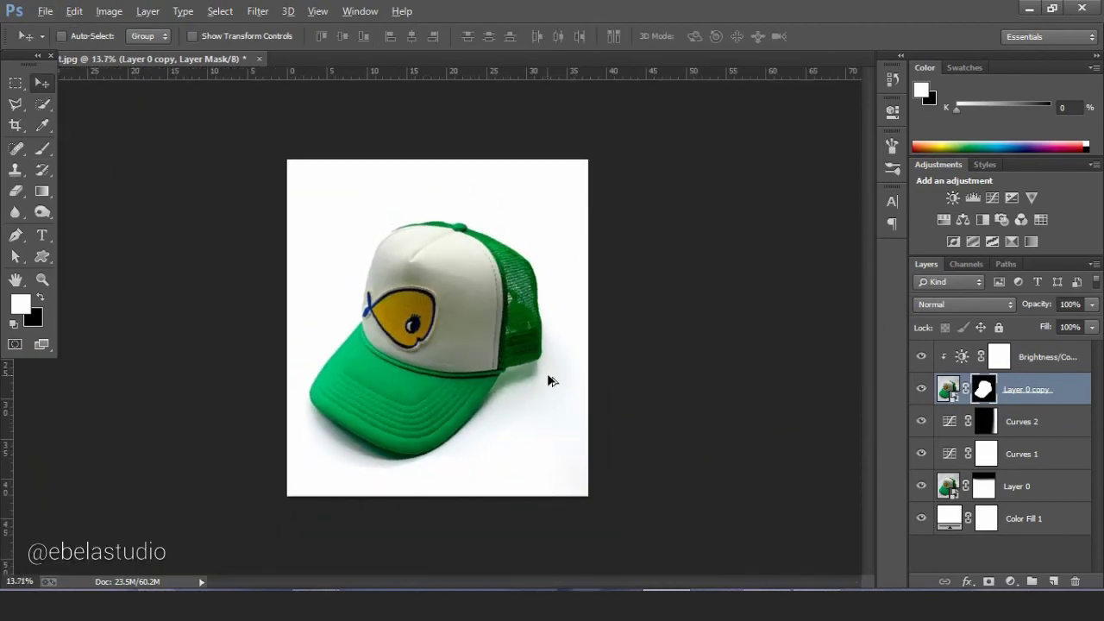
Group the layers from Brightness/Contrast down to Layer 0 into Group 1.
scroll(483, 491, down, 1)
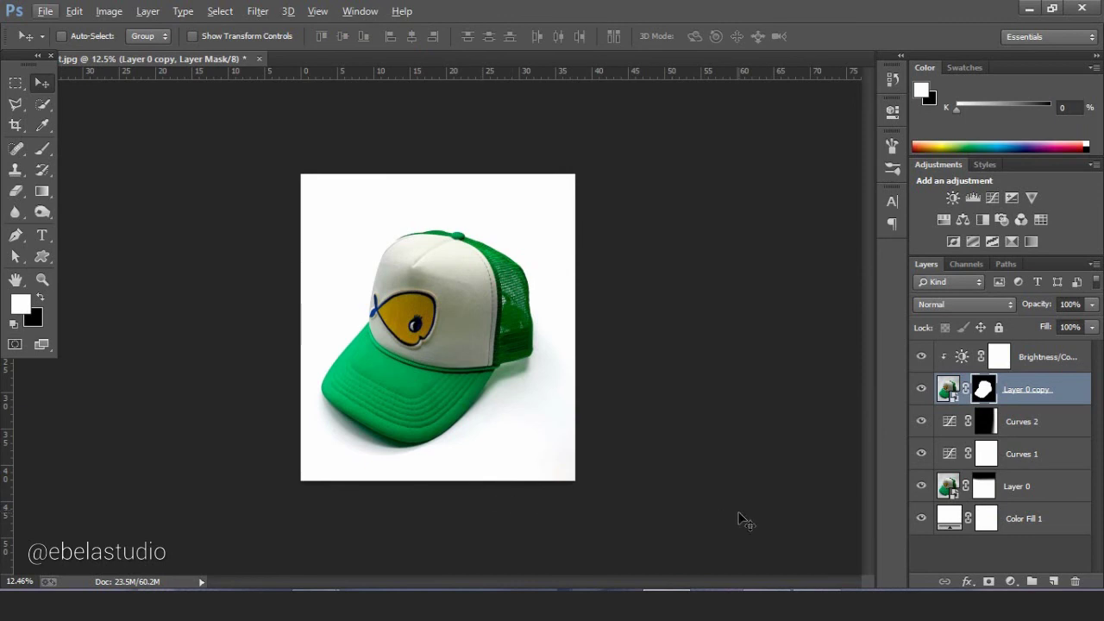
click(1026, 365)
shift+click(1020, 486)
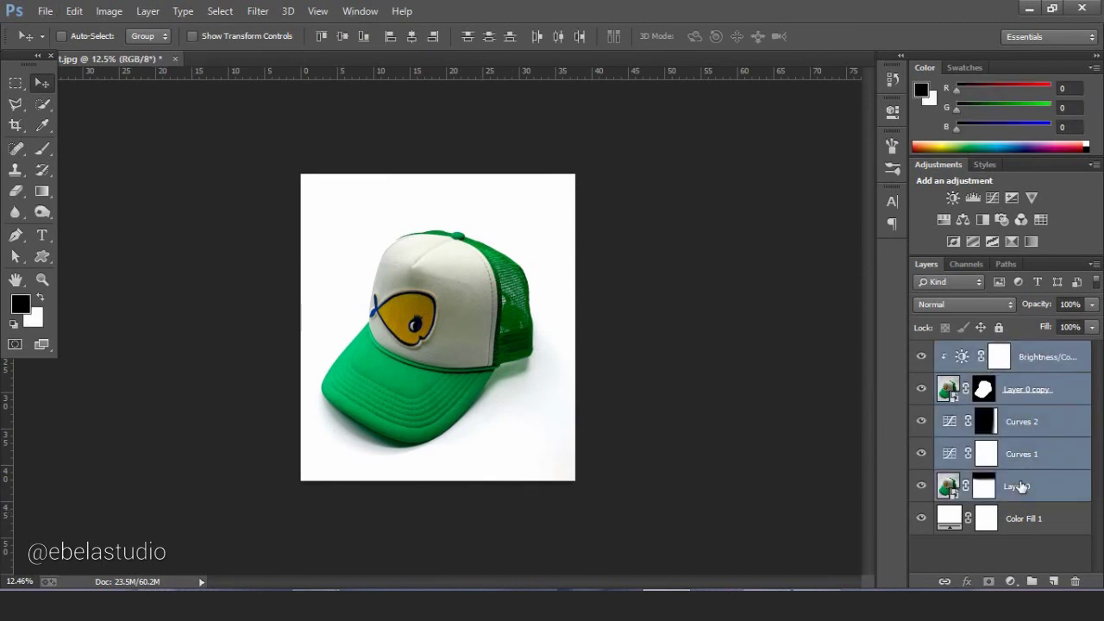
key(ctrl+g)
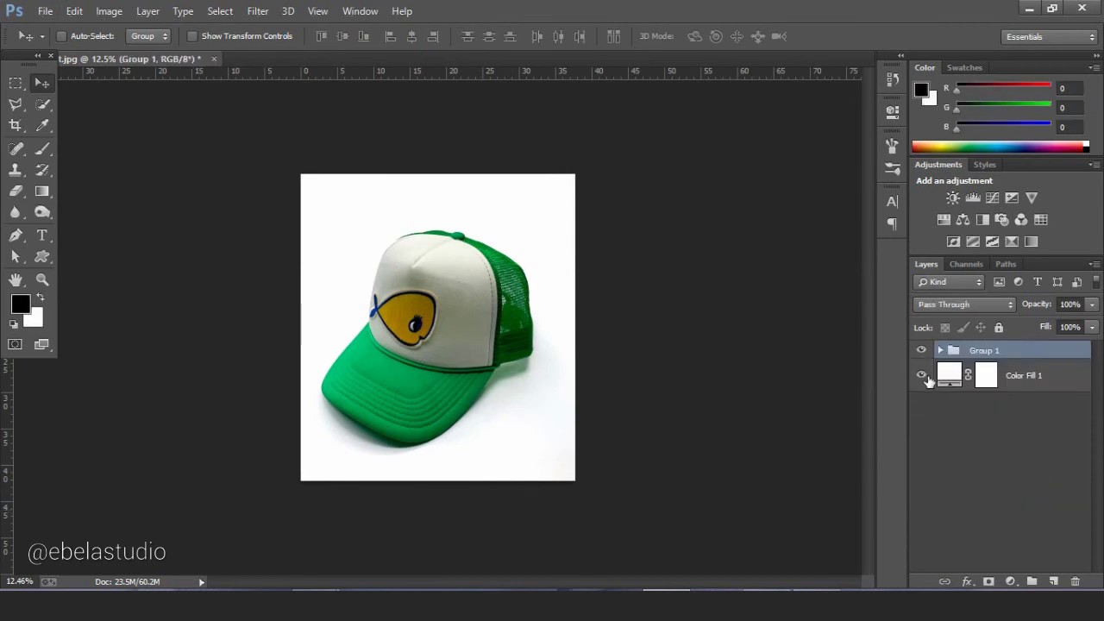
click(45, 10)
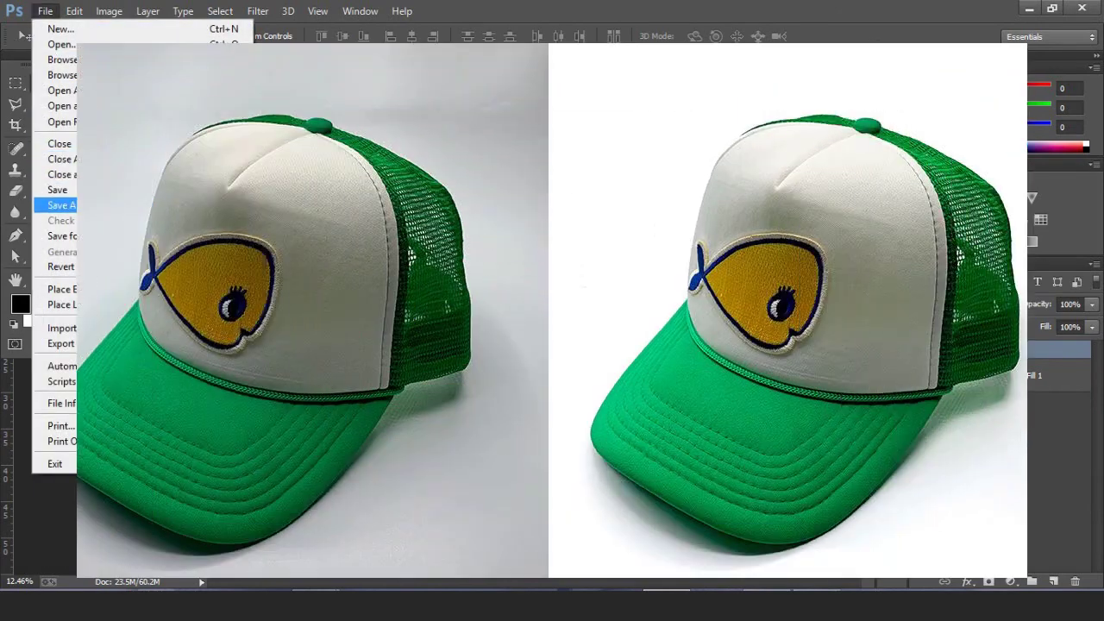